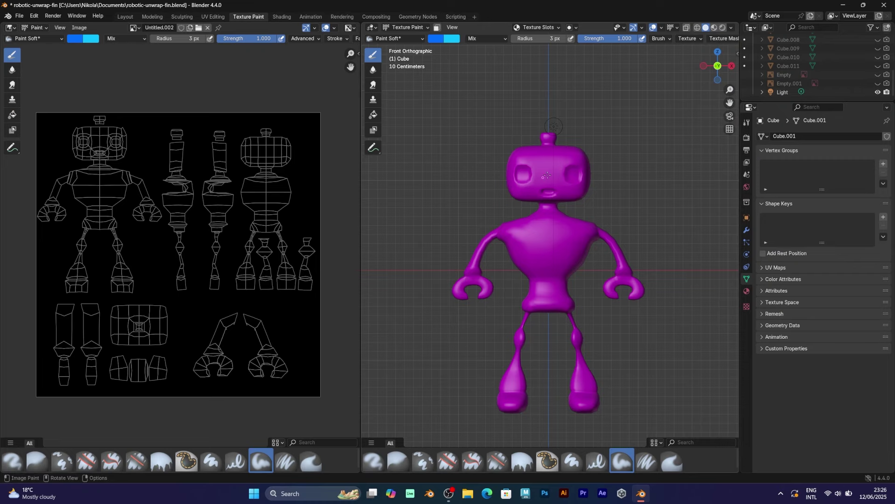
Step: Try to paint on the robot's face in the 3D view
left_click(546, 176)
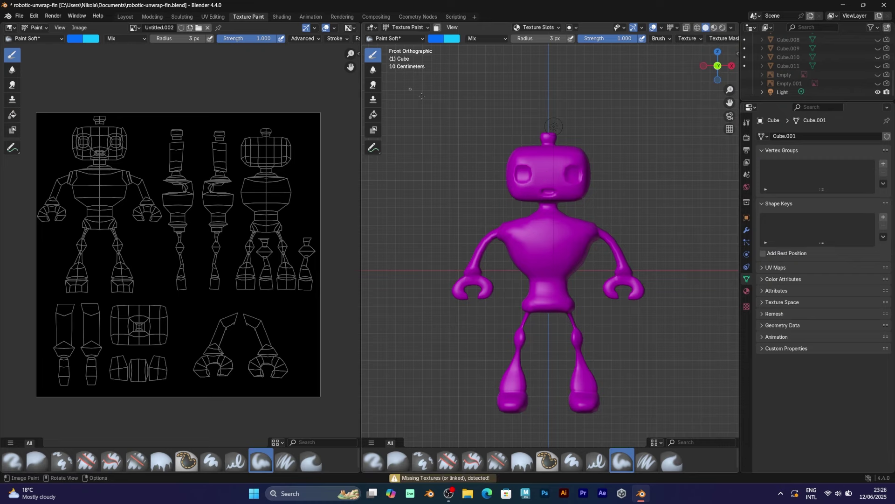
left_click(448, 478)
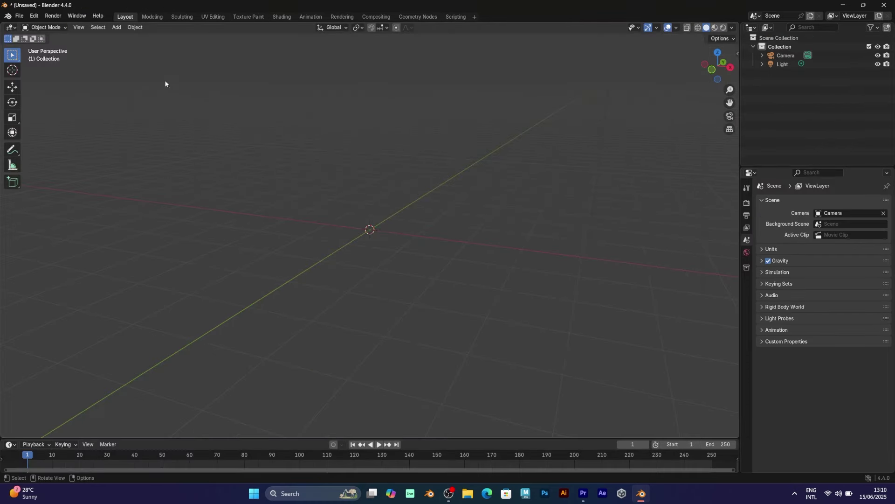
Step: Add a cube mesh to the empty scene and open it in the Shading workspace
left_click(117, 27)
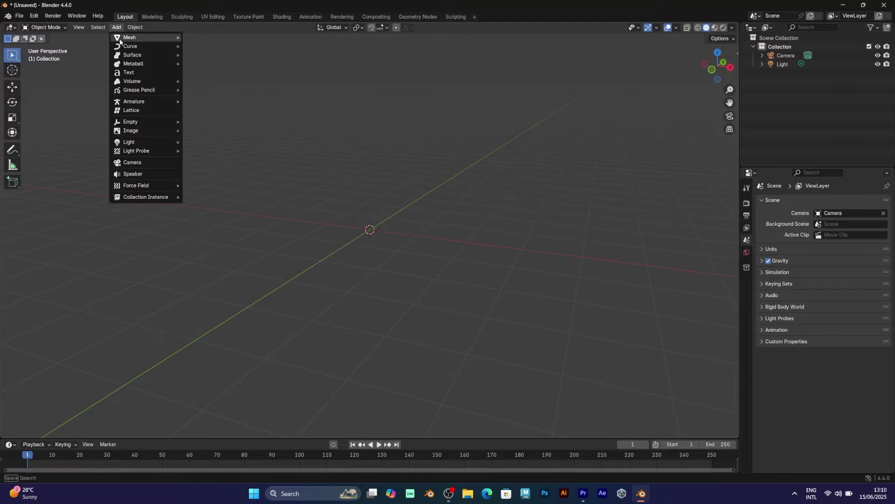
mouse_move(139, 37)
left_click(208, 48)
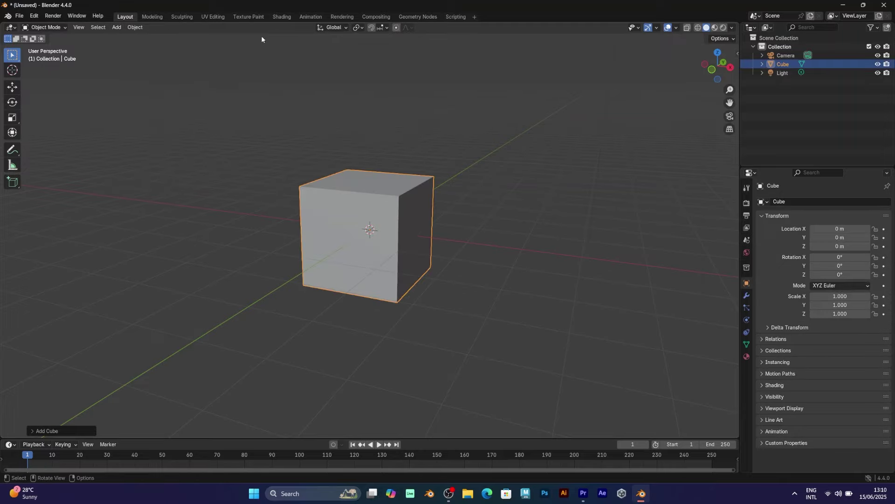
left_click(279, 18)
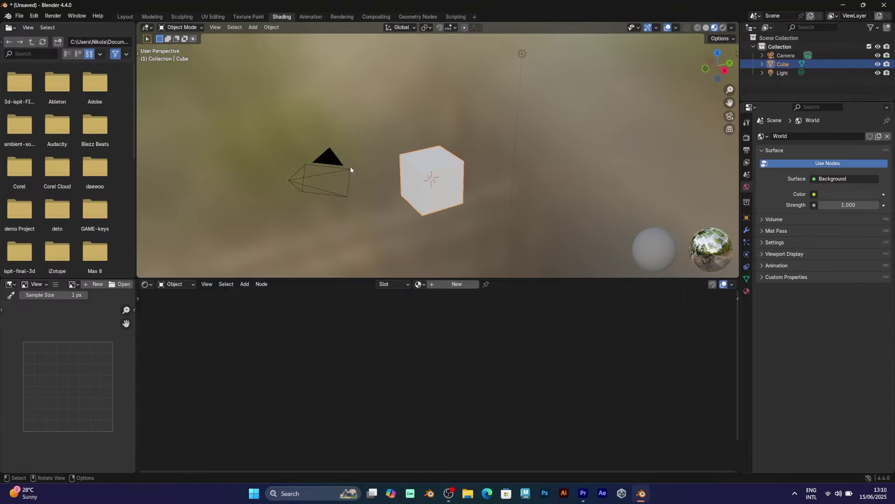
scroll(397, 193, "up", 3)
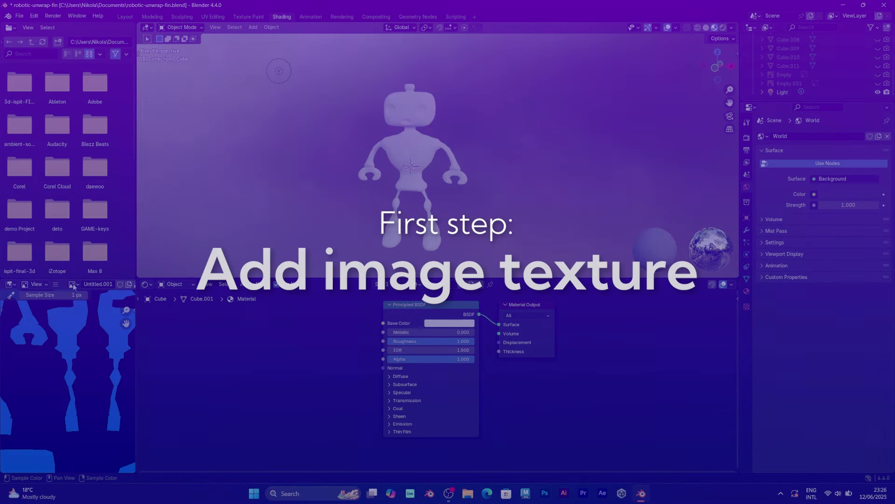
Step: Show the Untitled.002 image and add an Image Texture node with its Color linked to the Principled BSDF's Base Color
left_click(73, 284)
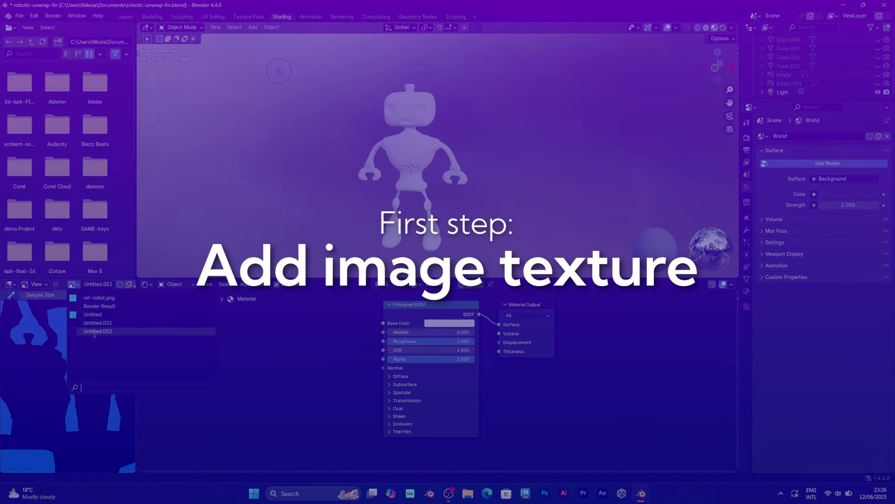
left_click(94, 331)
left_click(246, 285)
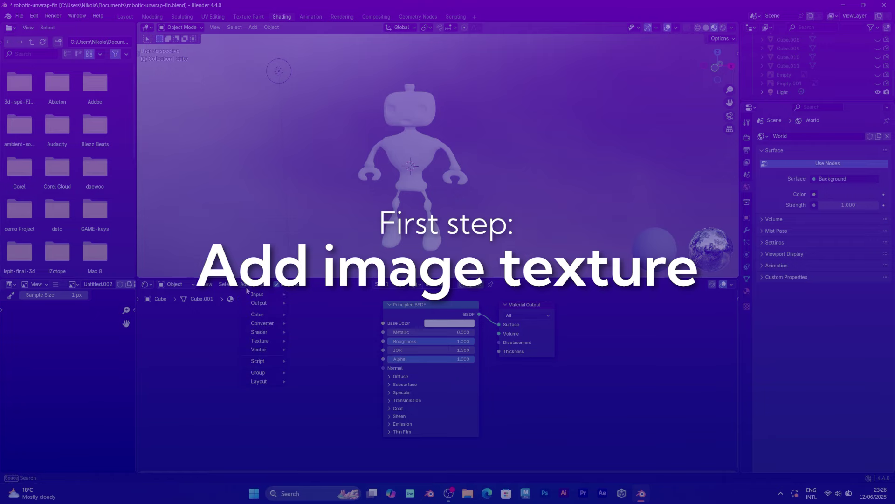
mouse_move(267, 340)
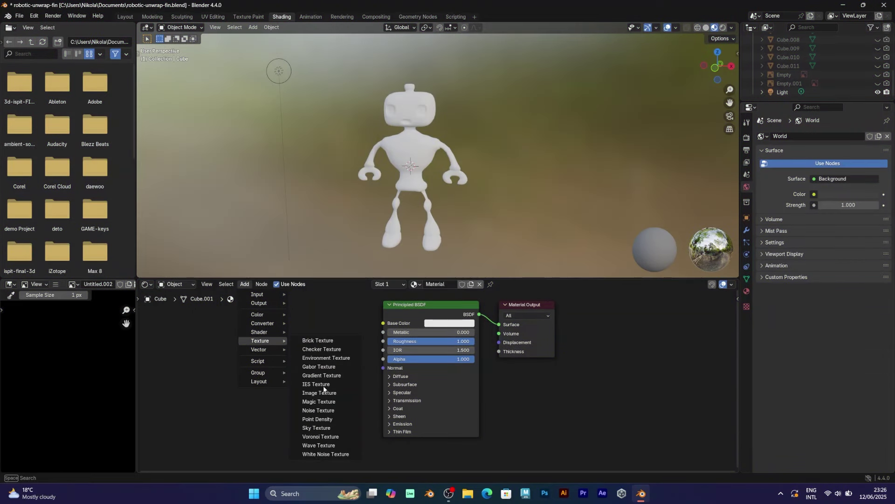
left_click(324, 394)
left_click(274, 356)
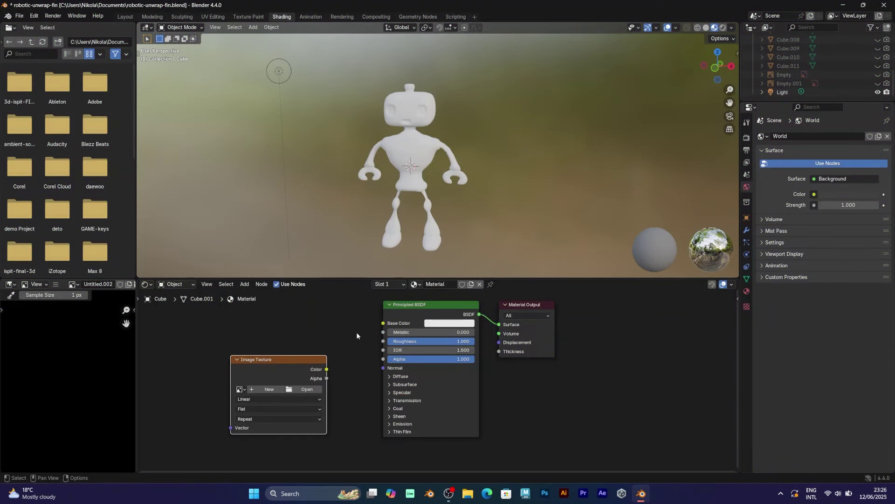
left_click_drag(327, 369, 382, 323)
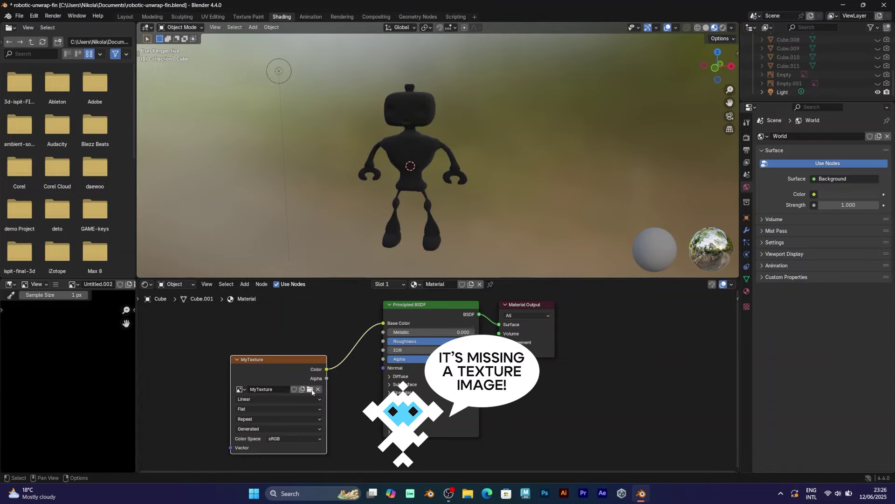
Step: Replace the Image Texture node's image with a new blank 1024 × 1024 px image named MyTexture, with alpha enabled
left_click(318, 389)
left_click(258, 390)
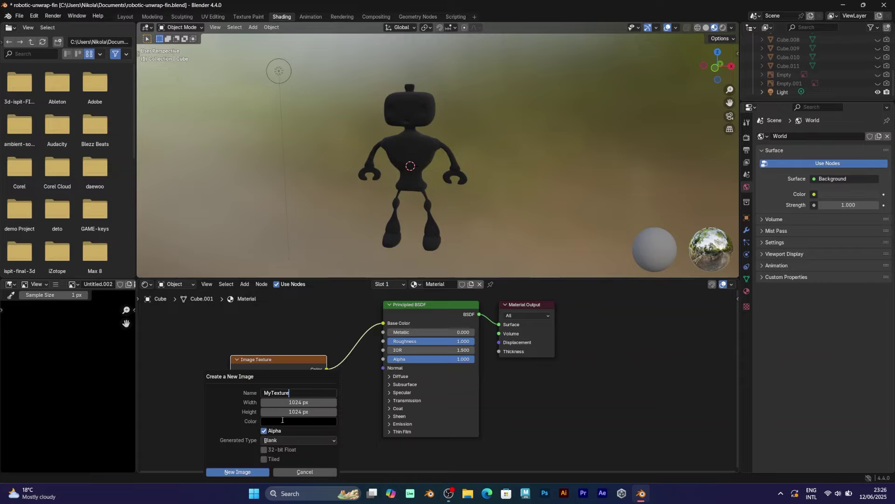
left_click(251, 471)
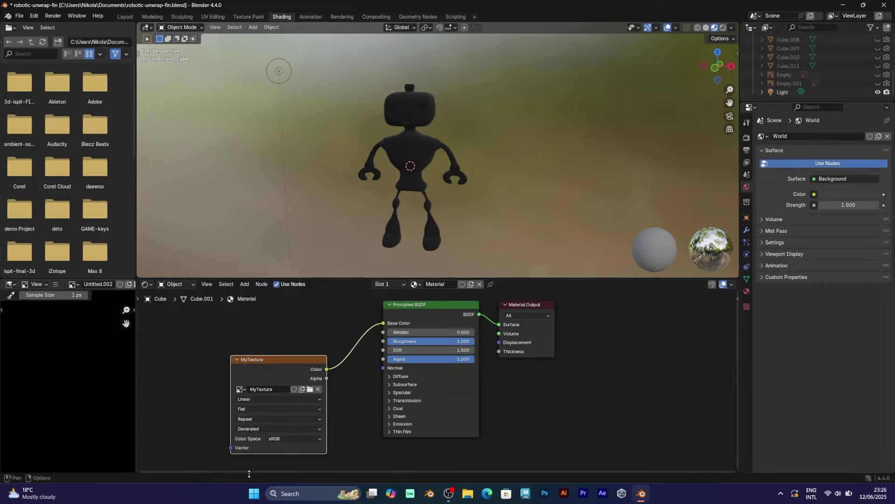
left_click(310, 389)
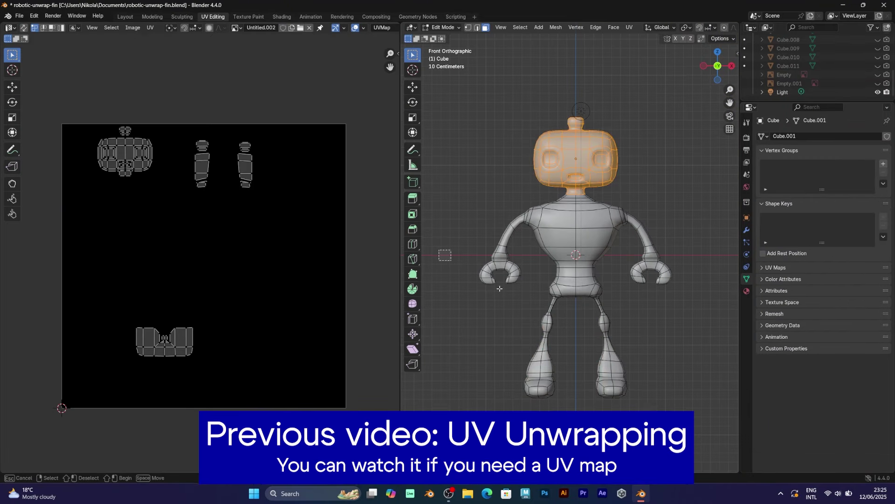
Step: Select each of the robot's hands in turn and finally the whole mesh to examine the matching UV islands
left_click_drag(500, 289, 531, 304)
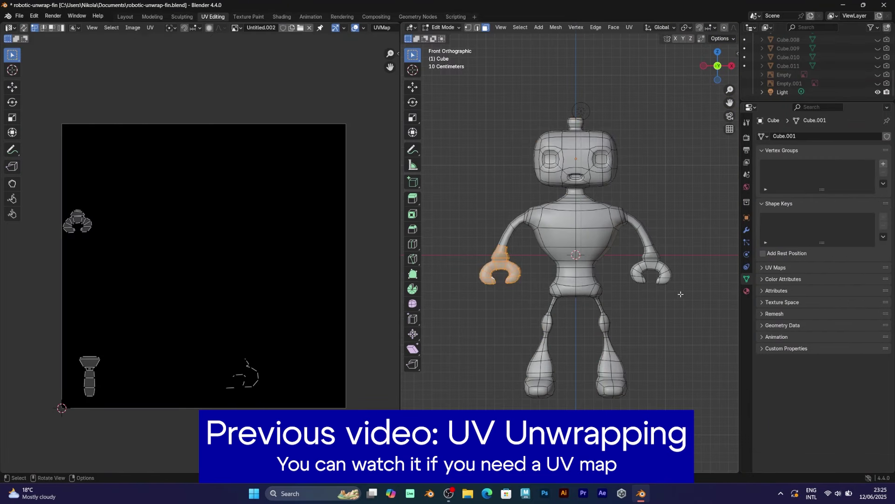
left_click_drag(691, 294, 616, 258)
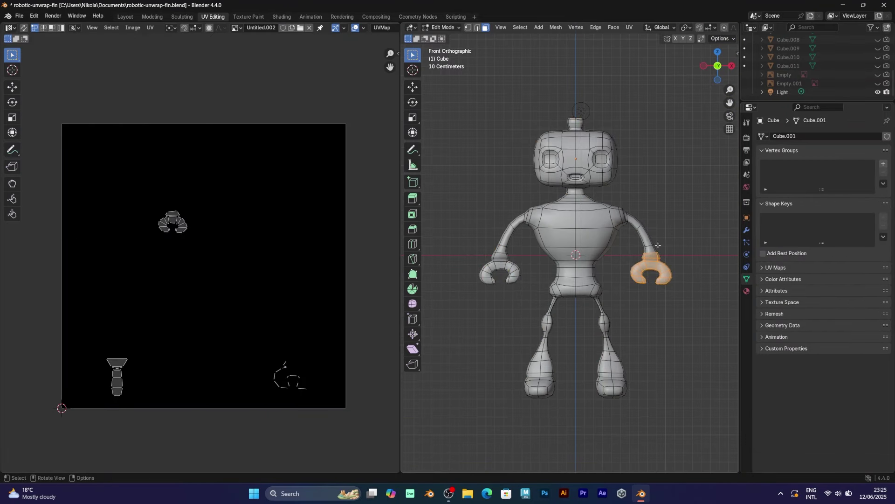
left_click(683, 224)
key("a")
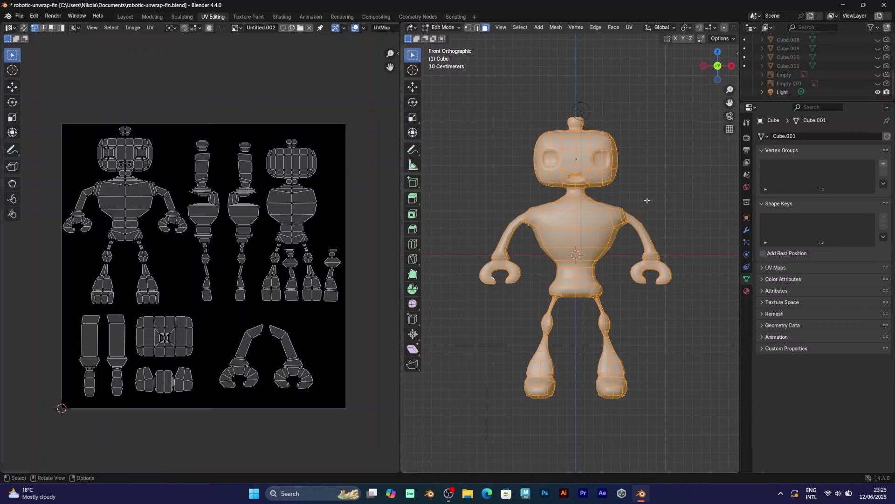
Step: Display the Untitled.002 image with the robot's UV layout in the Texture Paint workspace
left_click(248, 16)
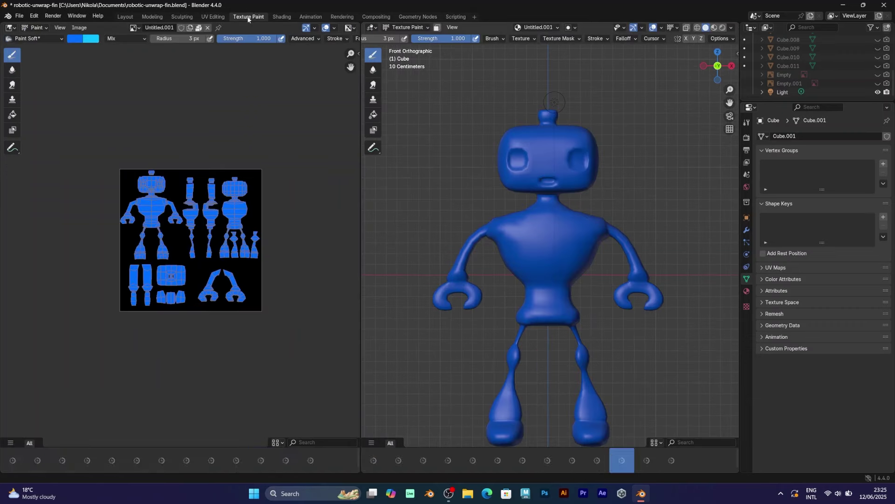
left_click(135, 28)
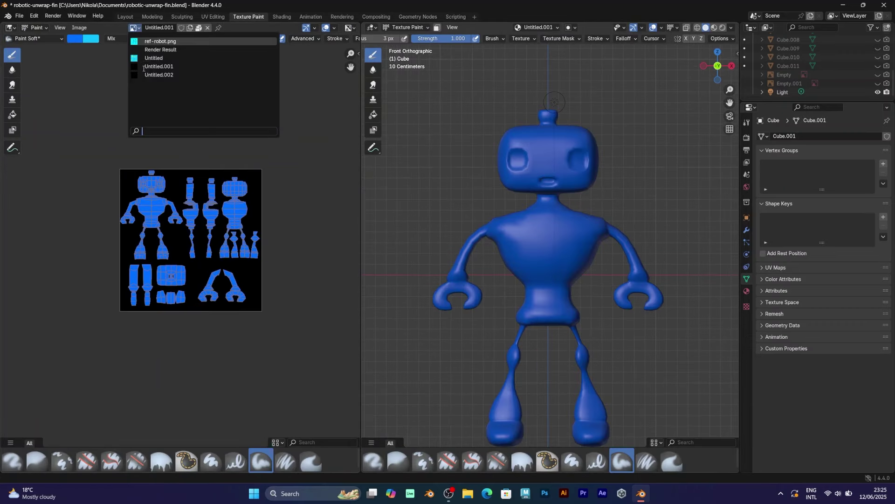
left_click(158, 76)
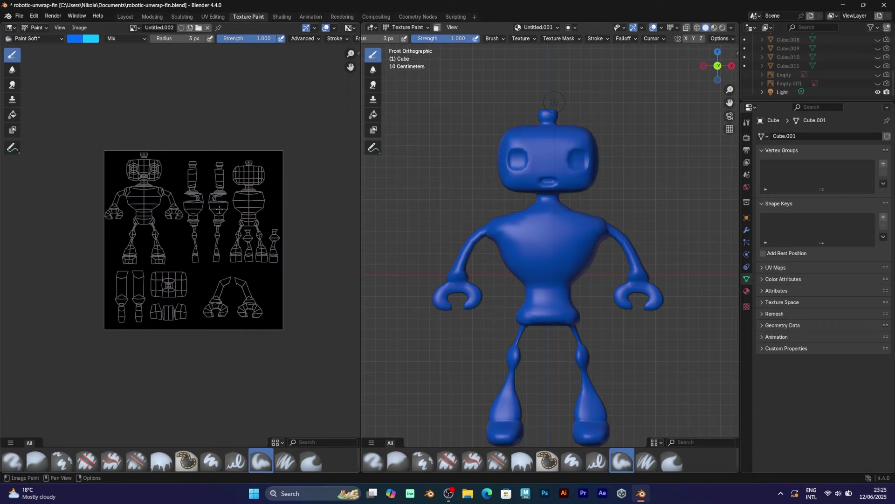
Step: Check the Image Texture node's image in the Shading workspace and return to Texture Paint
left_click(282, 17)
left_click(238, 390)
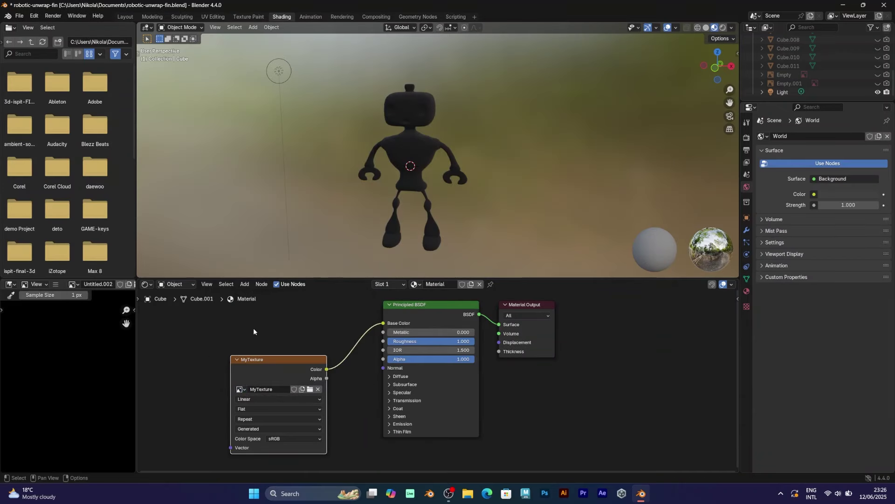
left_click(255, 18)
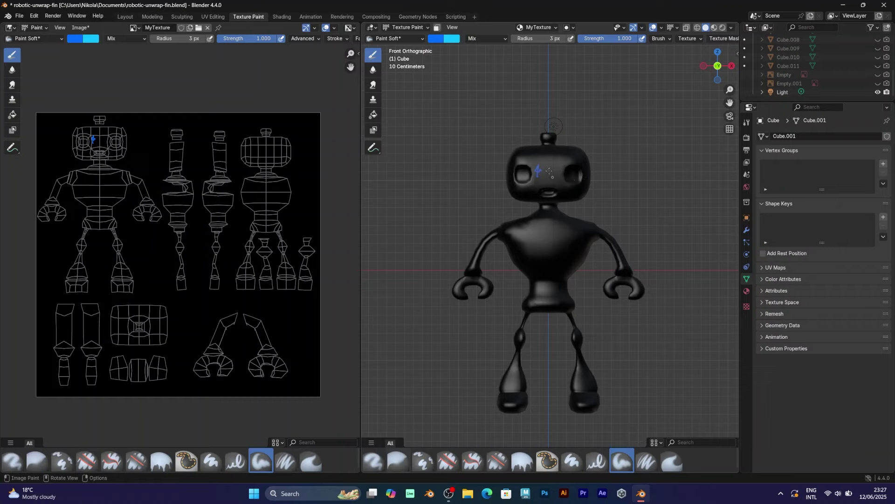
Step: Set the paint brush radius to 47 px and undo a test dab on the robot's face
key("f")
left_click(563, 163)
left_click(541, 171)
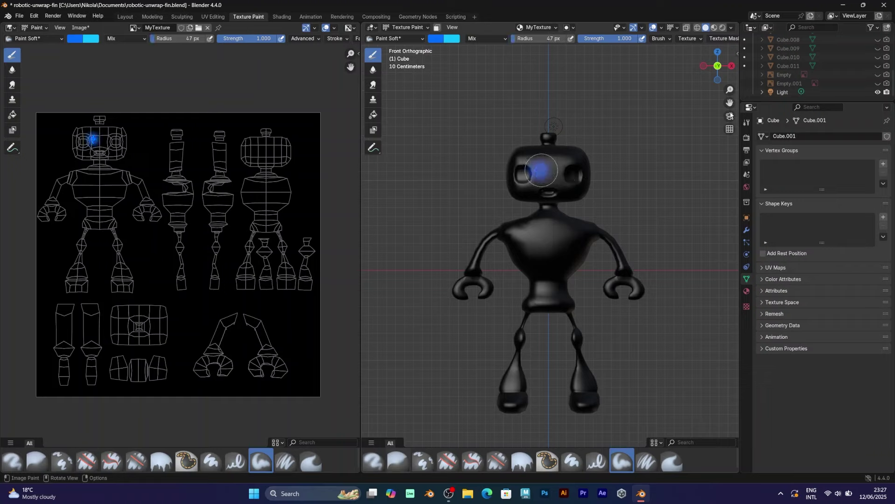
key("ctrl+z")
Step: Paint the robot's head, torso, arms and legs blue from the front, sides and back
mouse_move(537, 175)
left_mouse_down()
mouse_move(579, 175)
mouse_move(545, 161)
mouse_move(531, 182)
mouse_move(546, 293)
mouse_move(583, 387)
mouse_move(612, 283)
mouse_move(636, 289)
left_mouse_up()
middle_click_drag(635, 290, 508, 303)
left_click_drag(525, 173, 527, 196)
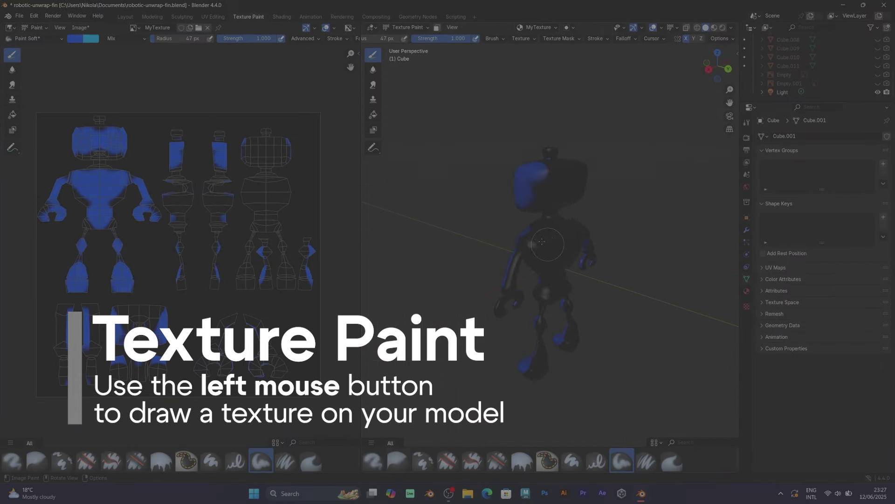
left_click_drag(546, 229, 576, 228)
left_click_drag(555, 178, 579, 182)
left_click_drag(552, 254, 544, 368)
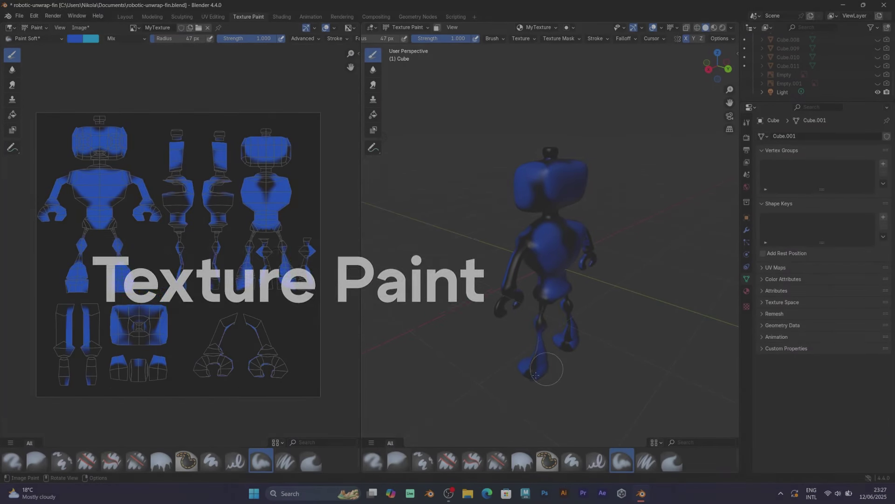
mouse_move(536, 313)
middle_mouse_down()
mouse_move(622, 305)
mouse_move(523, 303)
middle_mouse_up()
mouse_move(497, 282)
left_mouse_down()
mouse_move(503, 299)
mouse_move(517, 252)
left_mouse_up()
middle_click_drag(523, 234, 620, 215)
left_click_drag(541, 205, 573, 202)
Step: Paint the middle of the robot's head, its antenna and its upper chest with the secondary cyan colour
middle_click_drag(624, 220, 599, 209)
scroll(434, 39, "up", 5)
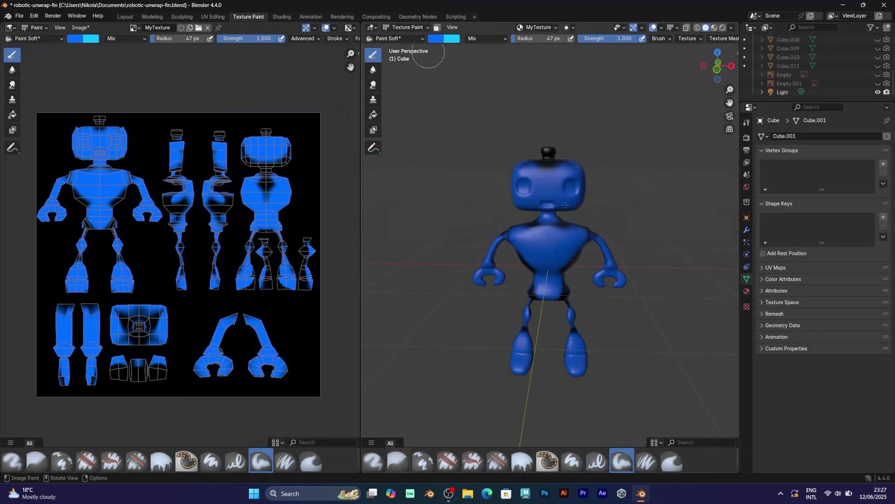
left_click_drag(544, 188, 549, 159)
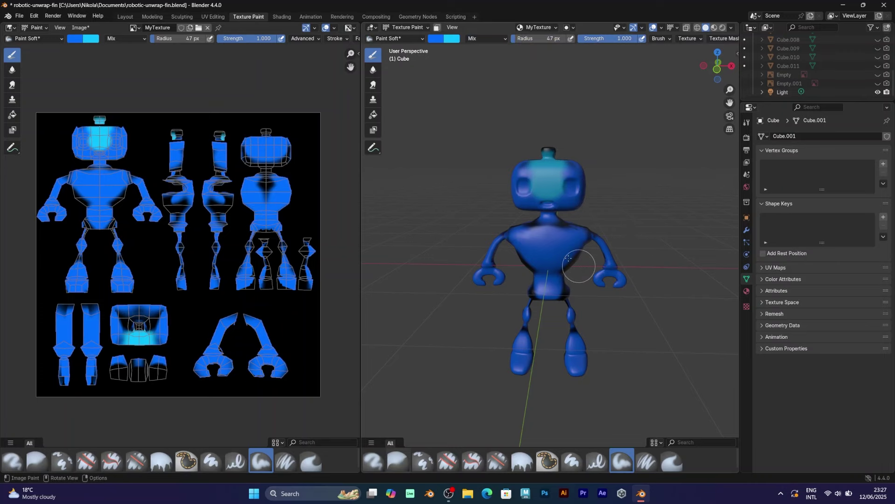
scroll(566, 258, "up", 3)
middle_click_drag(555, 262, 555, 234)
mouse_move(543, 233)
left_mouse_down("ctrl")
mouse_move(552, 233)
mouse_move(516, 213)
mouse_move(529, 238)
left_mouse_up("ctrl")
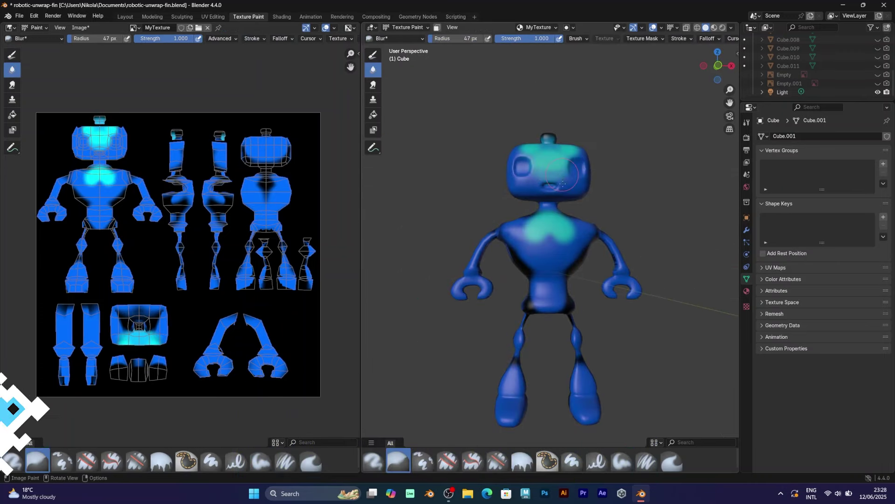
Step: Smear the cyan paint on the robot's chest using the Smear tool with a 150 px radius
scroll(569, 186, "up", 2)
scroll(562, 192, "up", 1)
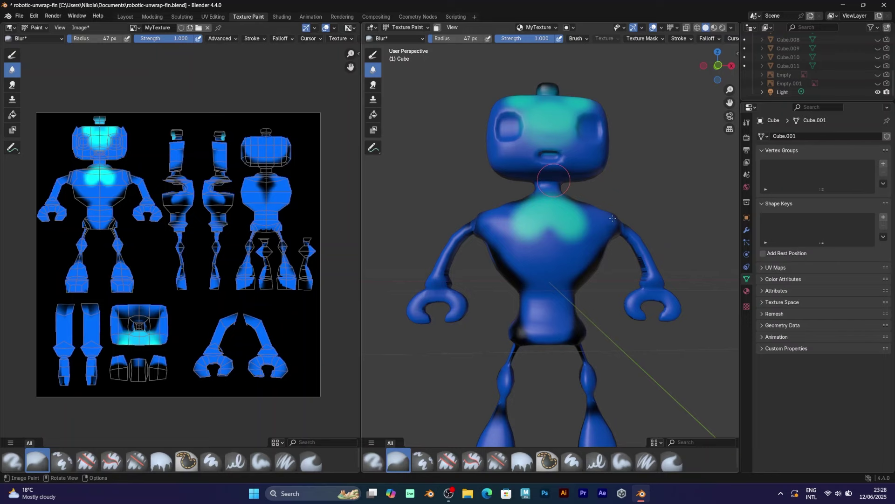
left_click(372, 85)
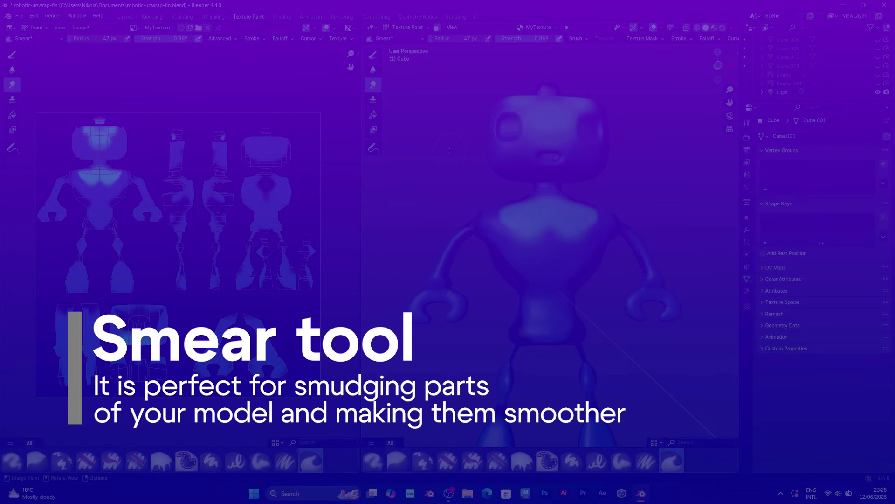
key("f")
left_click(508, 223)
left_click_drag(516, 223, 516, 247)
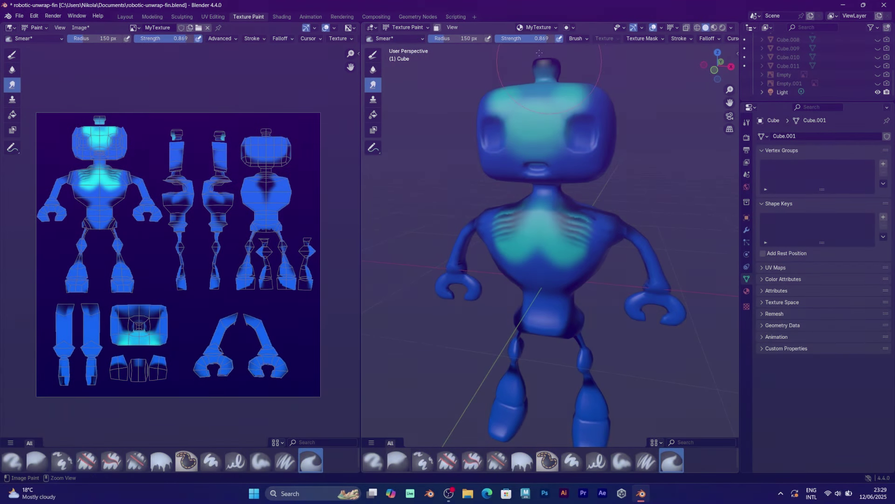
Step: Undo the last smear strokes on the robot's chest
key("ctrl+z")
key("ctrl+z")
key("ctrl+z")
key("ctrl+z")
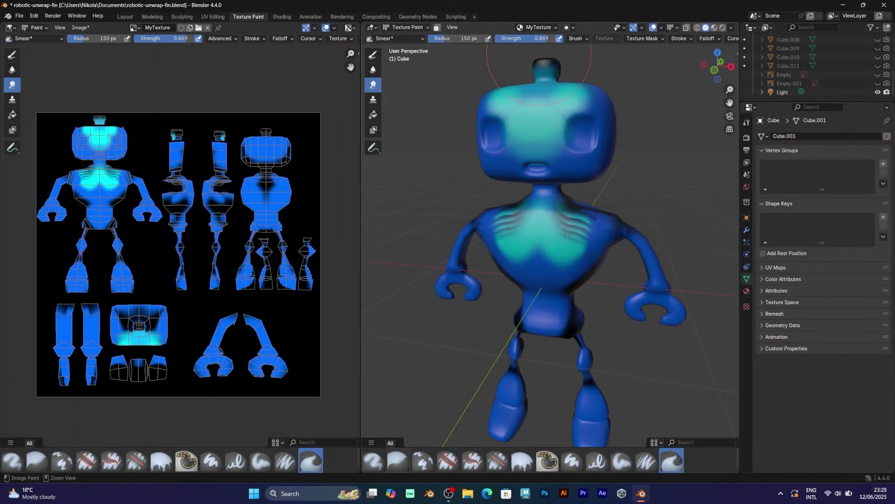
Step: Set the smear brush radius to 82 px and smear the chest's cyan paint outward toward the shoulder
key("f")
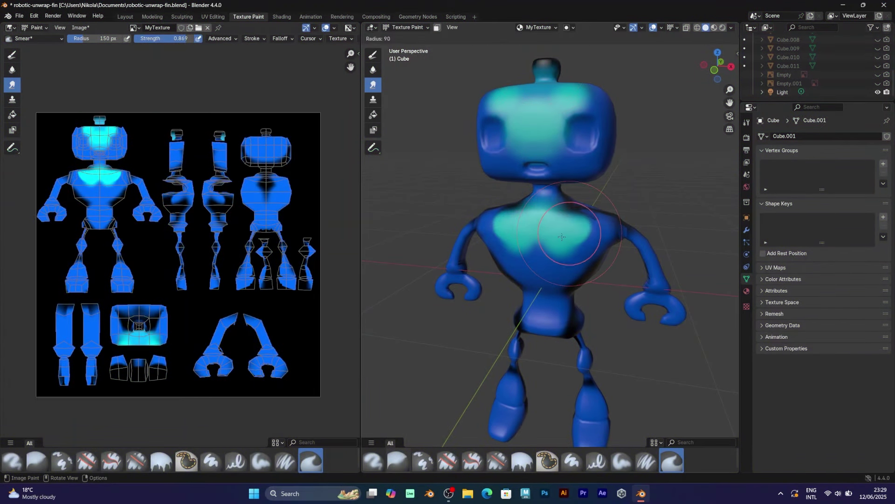
left_click(599, 234)
left_click_drag(573, 232, 625, 229)
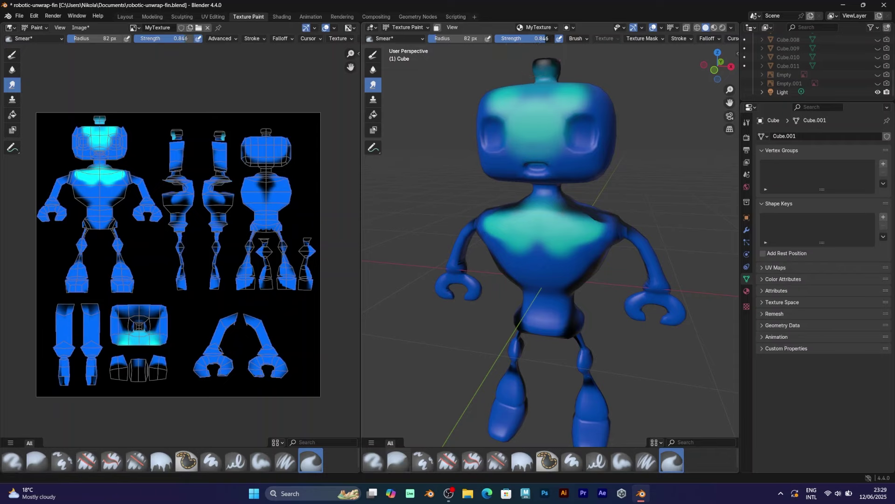
Step: Set the smear brush strength to 0.370
key("shift+f")
left_click(500, 148)
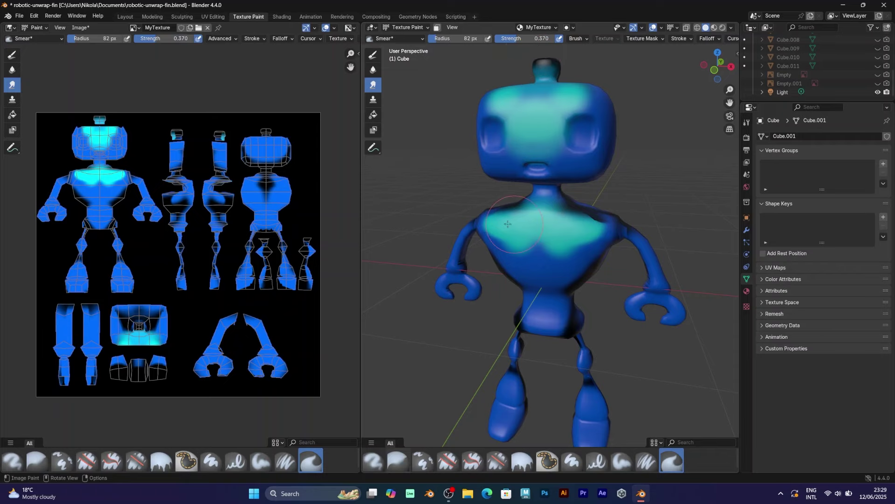
Step: Smear the cyan paint across the robot's chest with the 82 px brush at strength 0.370, and switch to the Blur tool
mouse_move(506, 226)
left_mouse_down()
mouse_move(508, 216)
mouse_move(536, 245)
mouse_move(592, 214)
left_mouse_up()
middle_click_drag(625, 200, 523, 144)
left_click(374, 70)
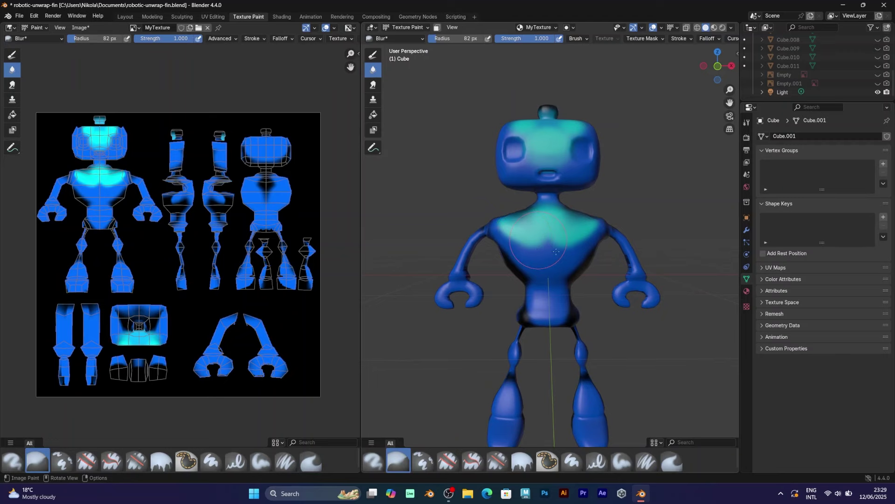
middle_click_drag(663, 234, 635, 249)
scroll(636, 249, "up", 3)
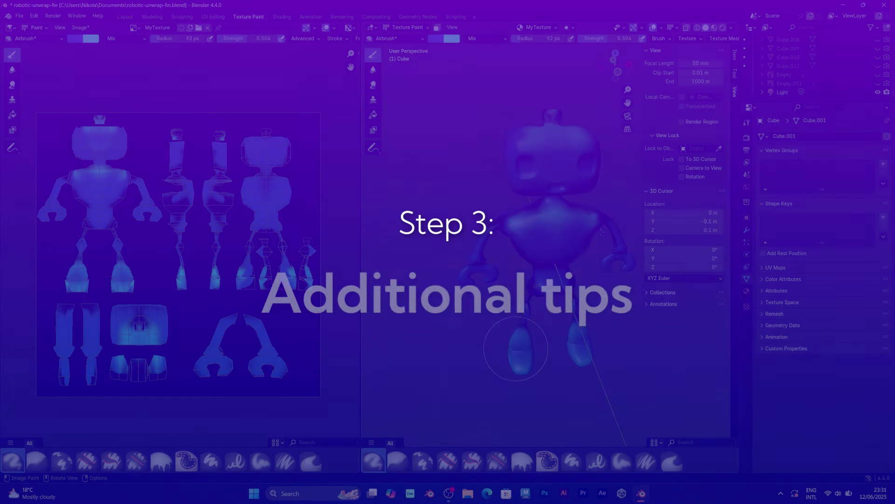
Step: Open the Airbrush brush's primary colour for editing
middle_click_drag(601, 294, 570, 266)
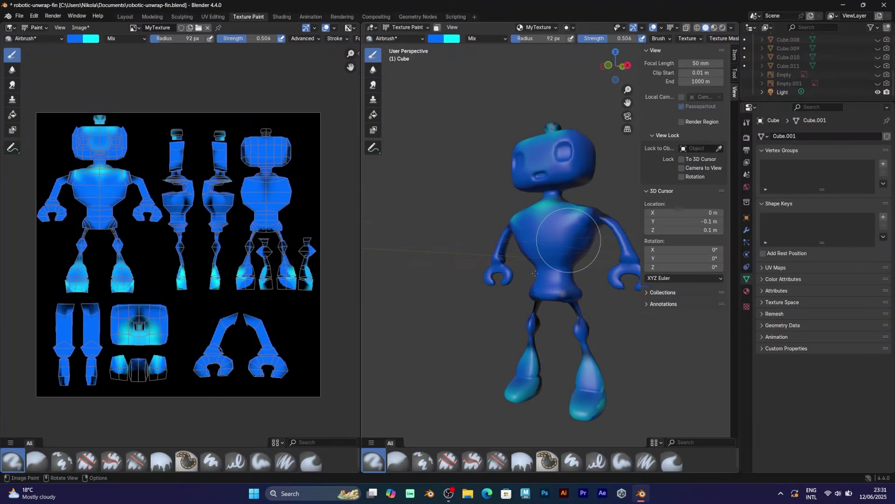
middle_click_drag(570, 244, 623, 276)
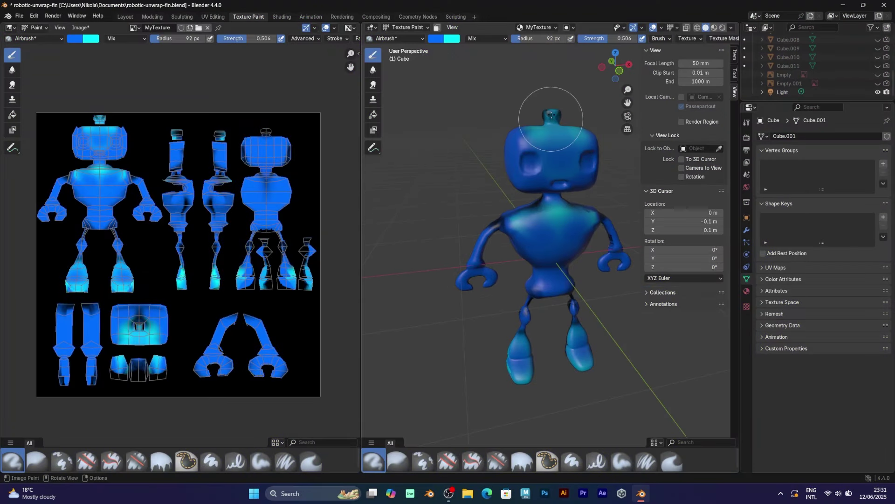
left_click(435, 38)
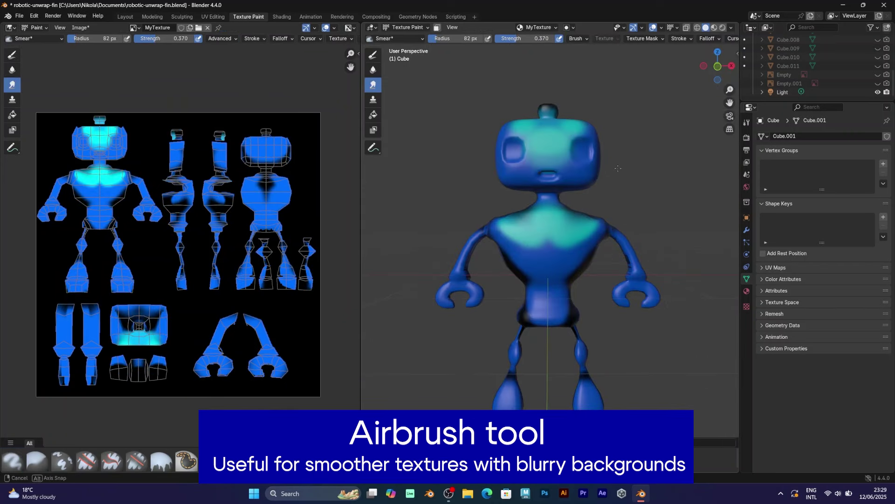
Step: Blur the cyan paint on the robot's upper chest using the Blur brush at 82 px radius and strength 1.000
left_click(398, 461)
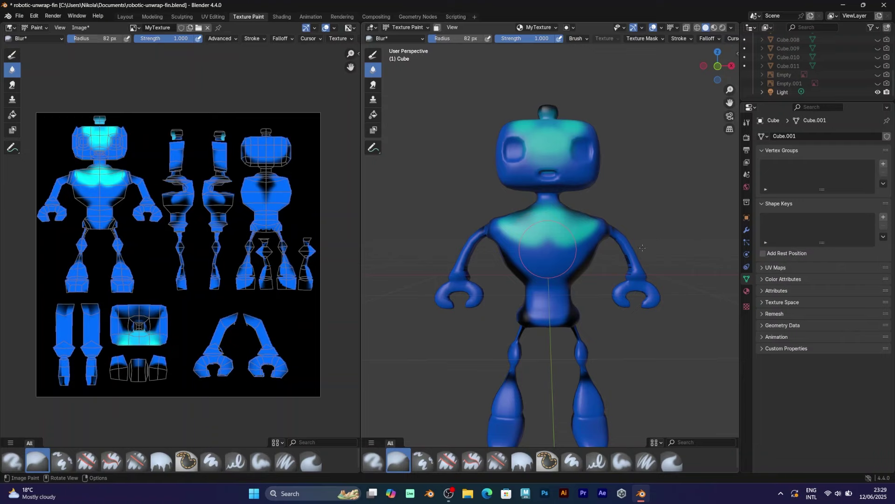
middle_click_drag(643, 247, 593, 234)
scroll(585, 232, "up", 3)
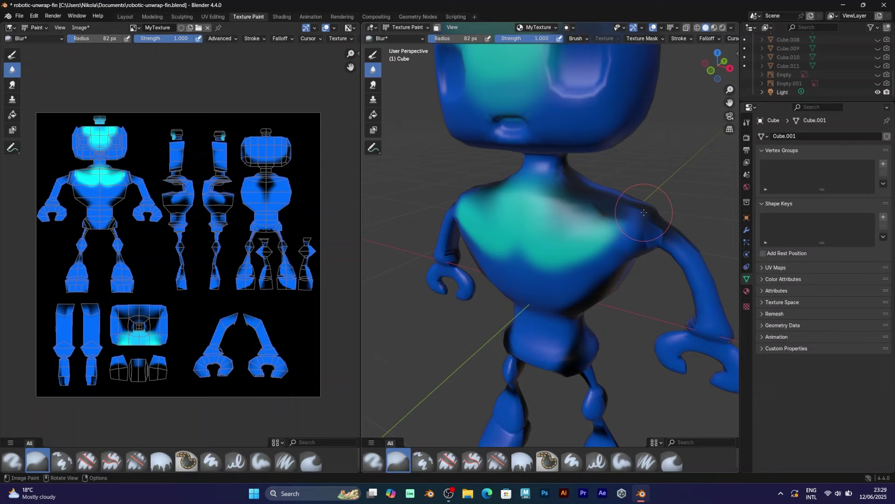
scroll(644, 212, "down", 1)
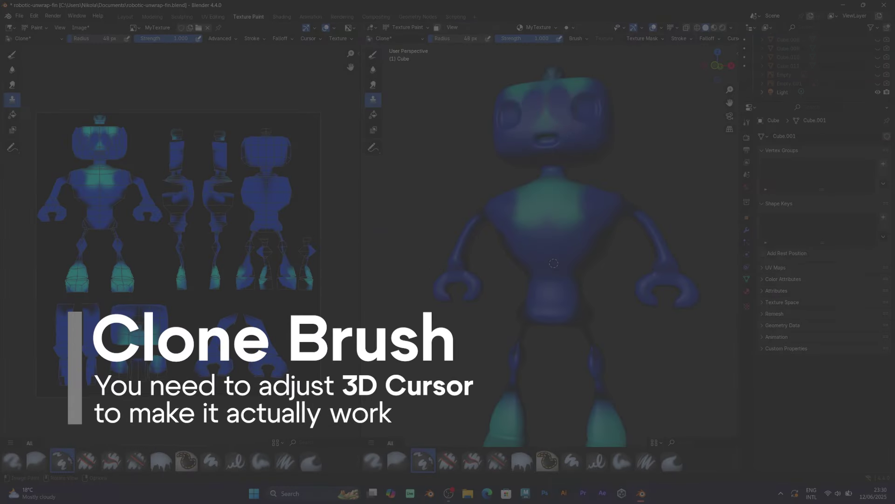
Step: Reveal the viewport's 3D cursor location settings at a readable width and set the cursor's Y location to -0.1 m
scroll(676, 161, "down", 3)
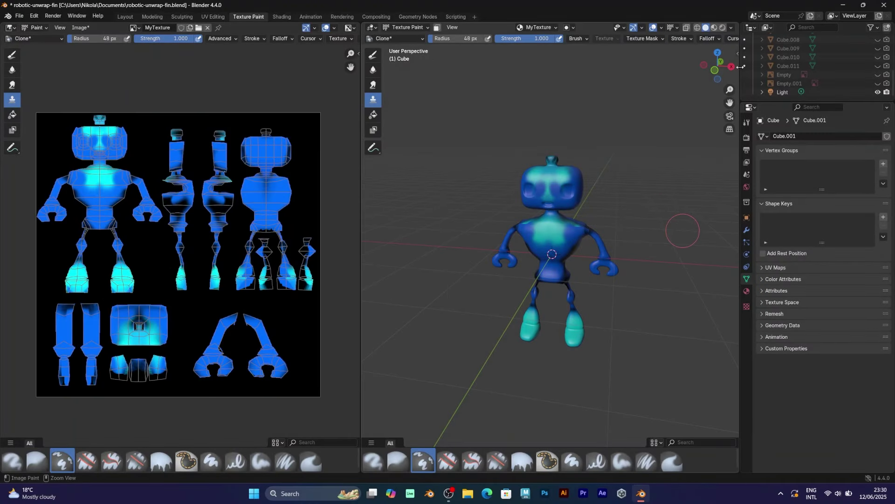
left_click(738, 55)
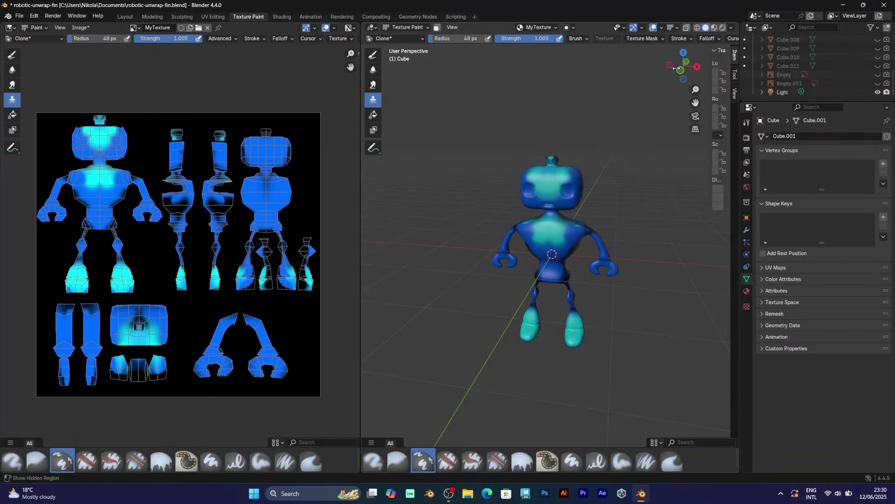
left_click(734, 92)
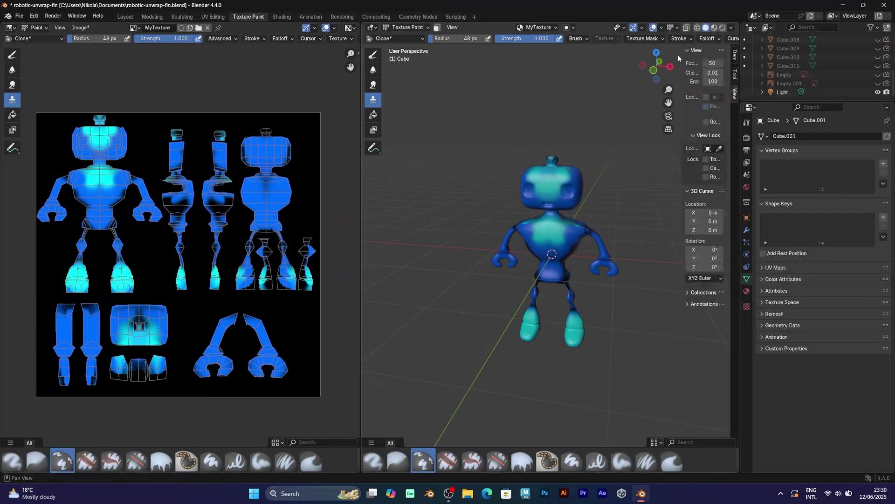
left_click_drag(681, 56, 640, 65)
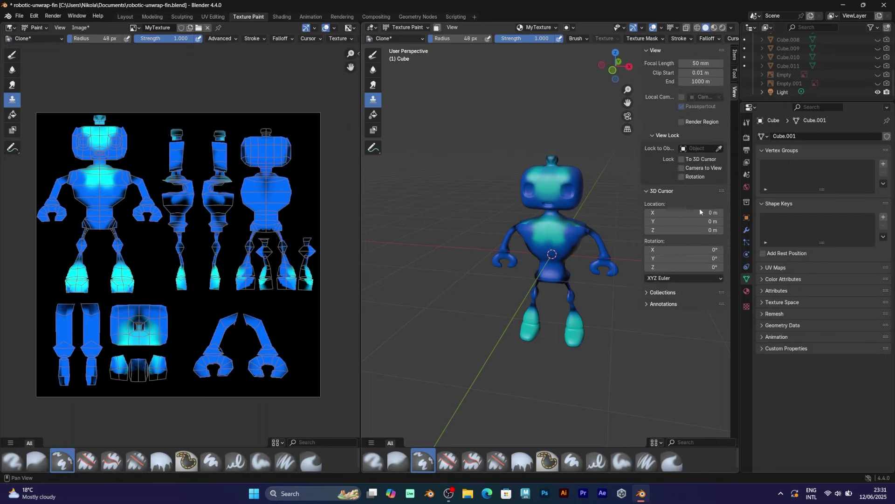
left_click_drag(700, 221, 706, 221)
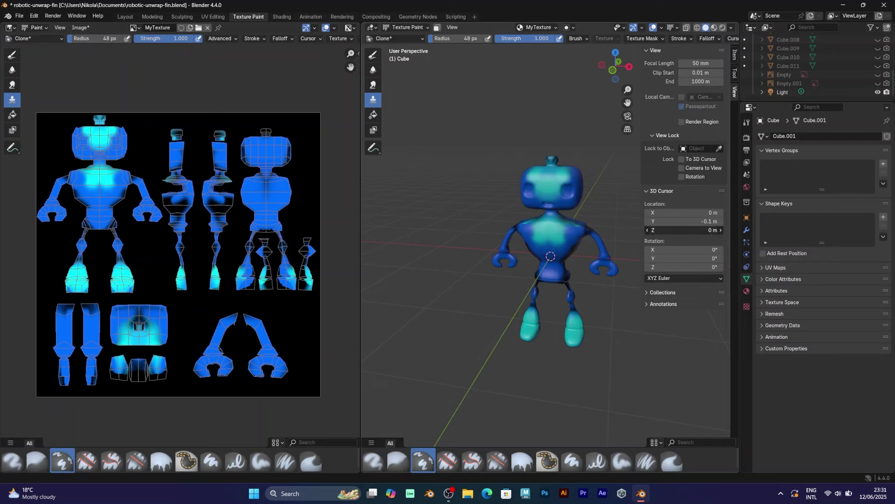
Step: Clone cyan paint over the robot's torso and legs with the 48 px Clone brush, with the 3D cursor's Z location at 0.1 m
mouse_move(575, 238)
left_mouse_down()
mouse_move(565, 273)
mouse_move(573, 310)
mouse_move(590, 319)
mouse_move(588, 299)
left_mouse_up()
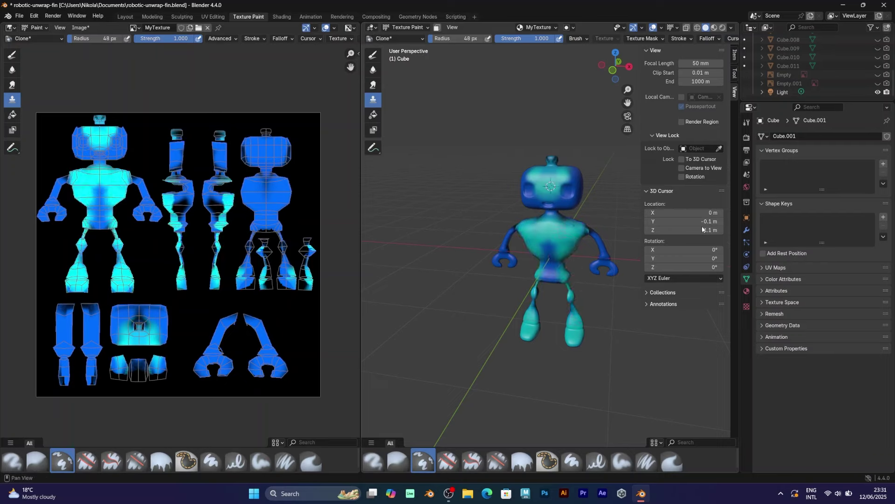
left_click_drag(701, 230, 701, 230)
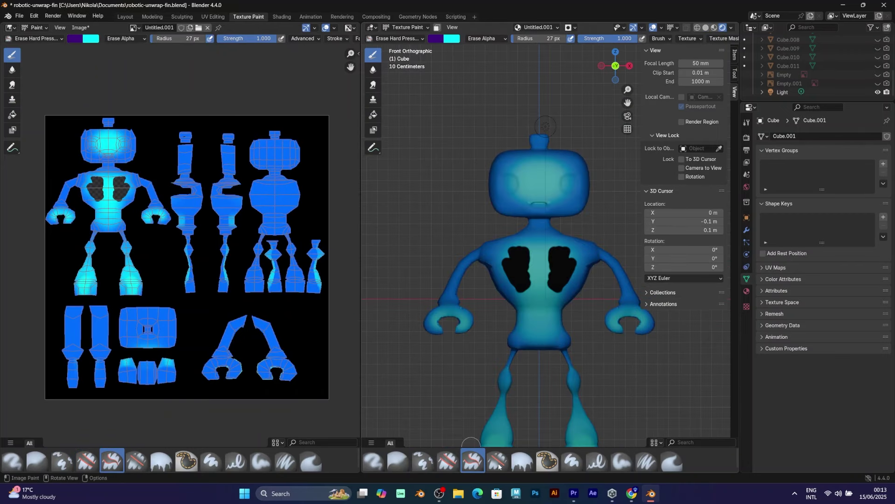
Step: Erase the area between the two black patches on the robot's chest using the Erase Soft brush at 27 px radius
left_click(498, 461)
left_click(539, 253)
left_click_drag(539, 252, 538, 253)
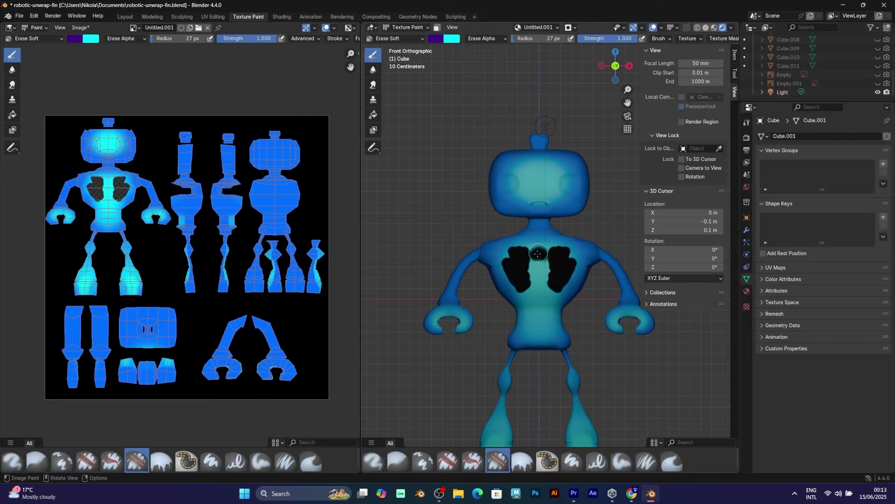
mouse_move(531, 313)
left_mouse_down()
mouse_move(538, 308)
mouse_move(523, 298)
mouse_move(537, 255)
left_mouse_up()
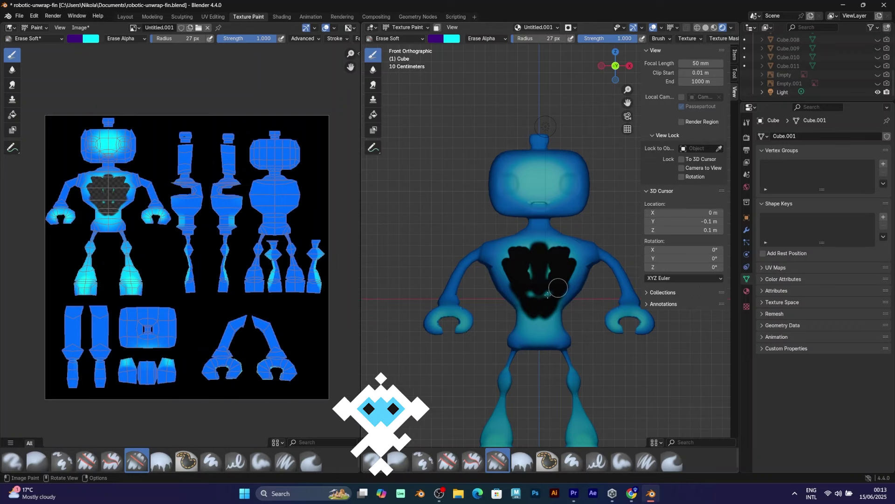
mouse_move(556, 288)
left_mouse_down()
mouse_move(550, 276)
mouse_move(549, 292)
left_mouse_up()
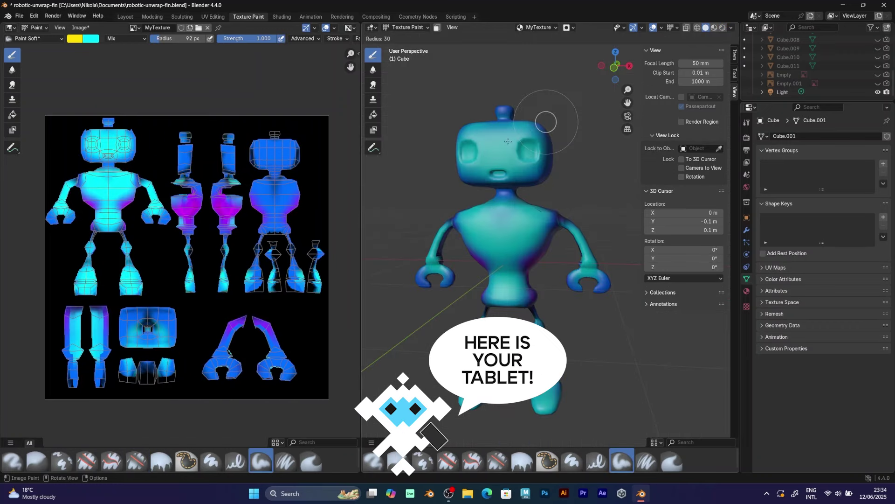
Step: Paint over the robot's eye in yellow with the Paint Soft brush at a radius of about 30 px
mouse_move(525, 144)
left_mouse_down()
mouse_move(526, 157)
mouse_move(534, 145)
mouse_move(527, 140)
mouse_move(531, 149)
left_mouse_up()
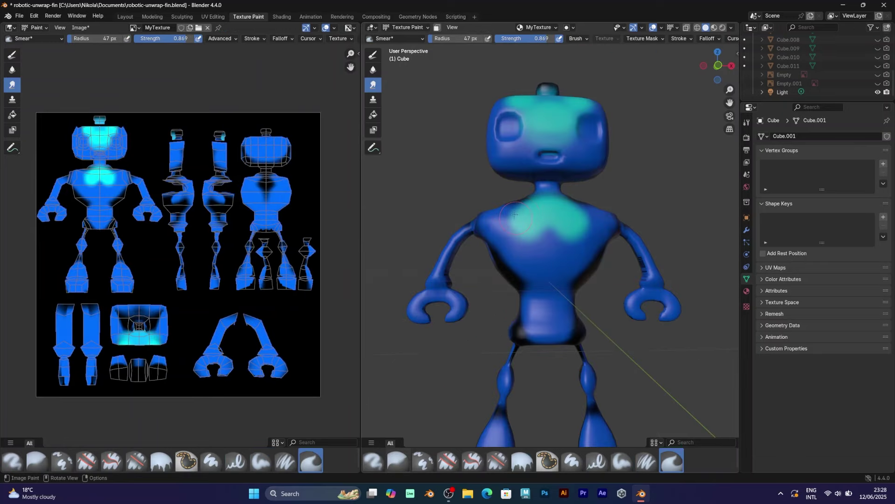
Step: Smear the cyan paint across the robot's chest and enlarge the Smear brush radius to 150 px for further strokes
left_click_drag(511, 215, 529, 220)
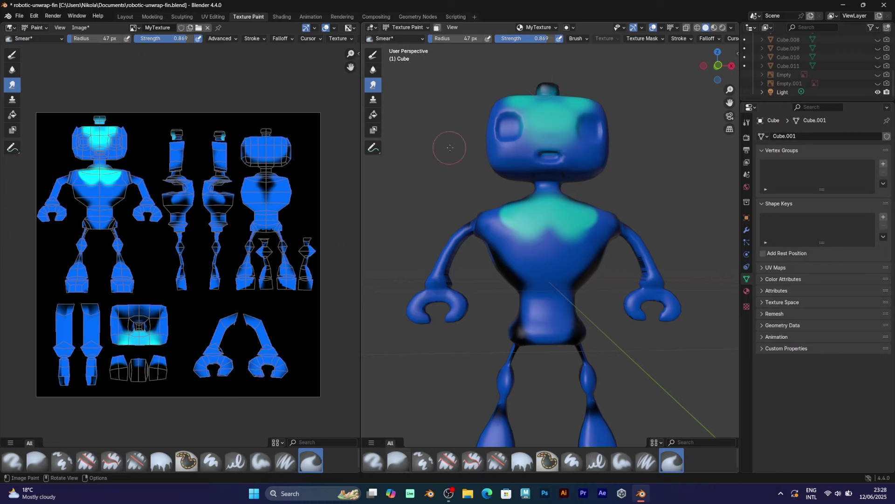
key("f")
left_click(511, 220)
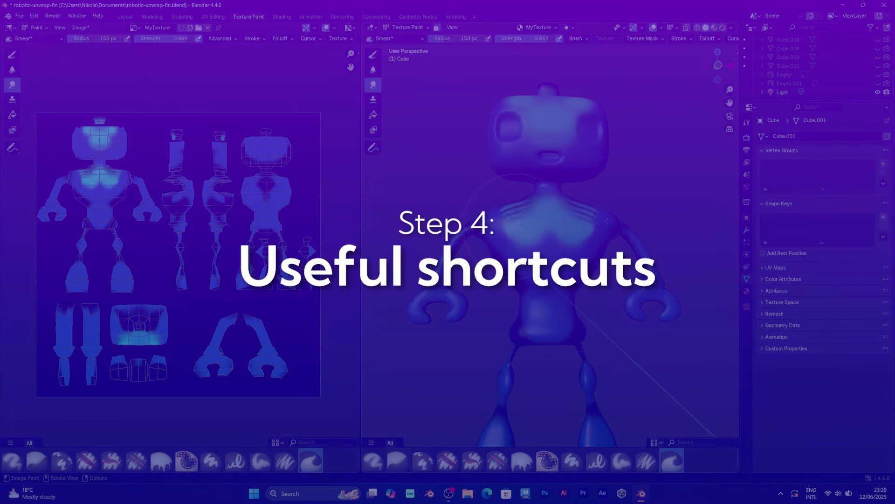
left_click_drag(515, 224, 550, 218)
Step: Set the Smear brush radius to 82 px and smear the chest's cyan paint outward toward the shoulder
middle_click_drag(625, 238, 548, 61)
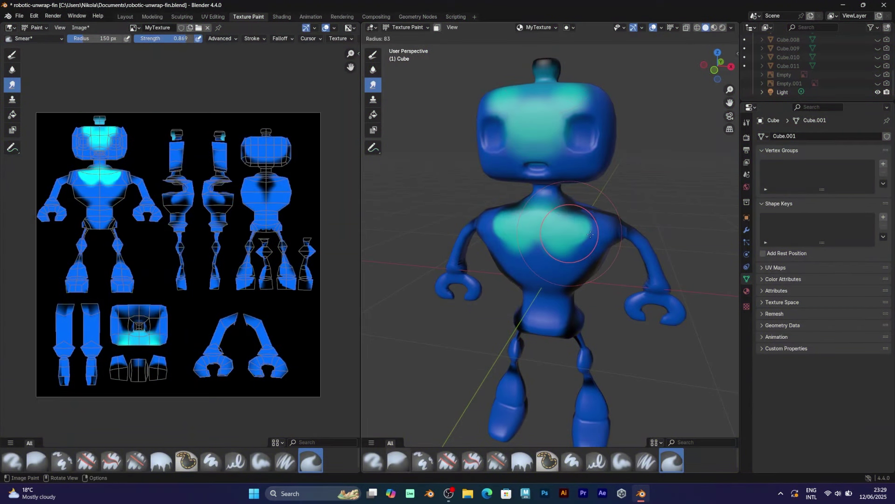
left_click(591, 232)
left_click_drag(585, 221, 608, 223)
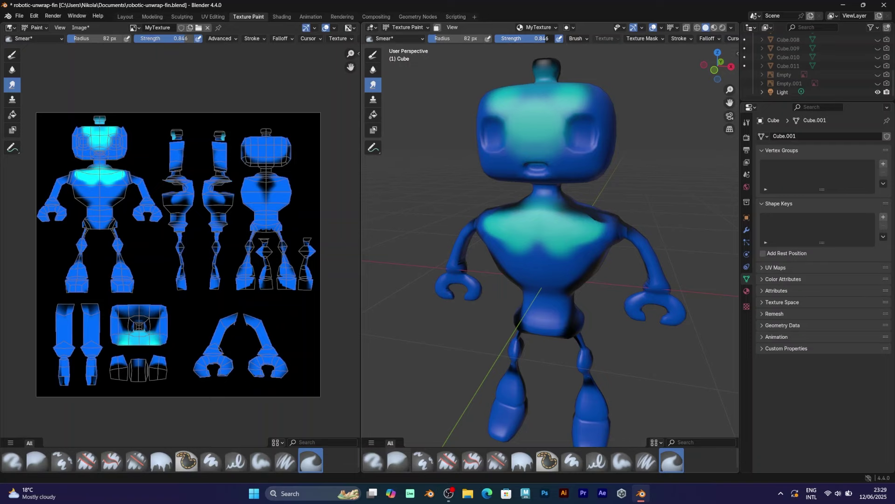
Step: Lower the Smear brush strength to 0.370
key("shift+f")
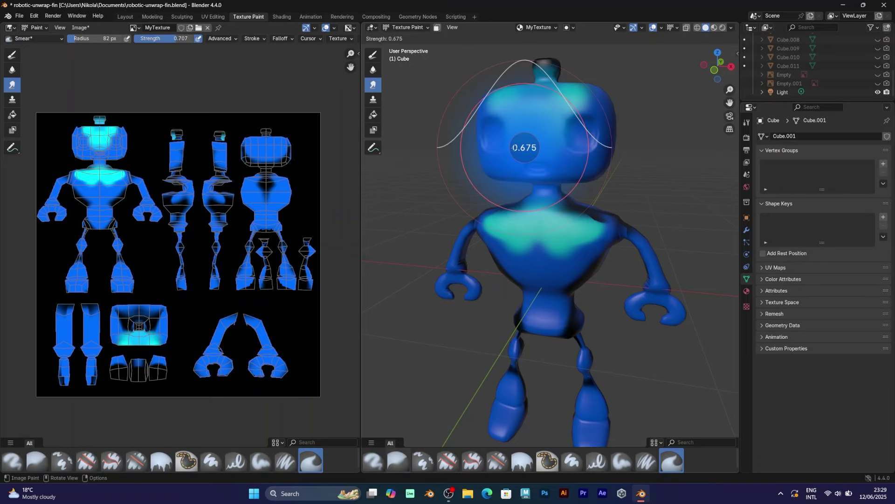
left_click(497, 160)
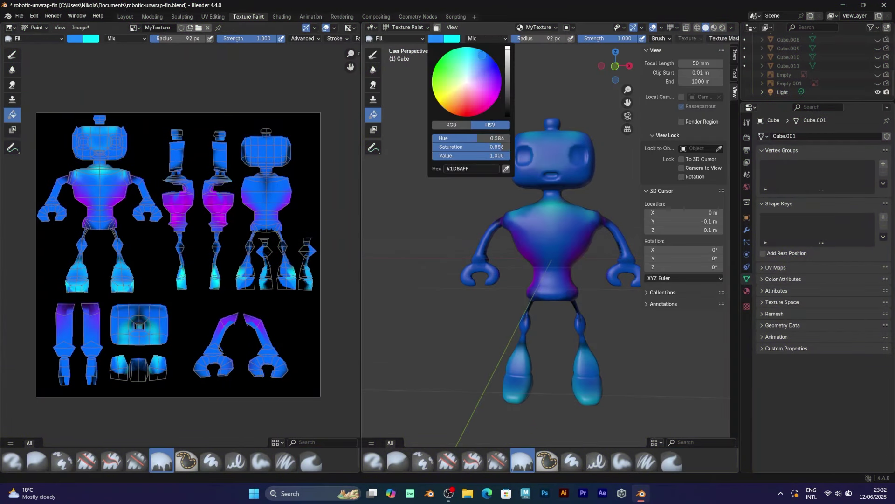
Step: Fill the entire robot model with a single blue colour using the Fill tool
left_click(541, 238)
middle_click_drag(558, 240, 541, 268)
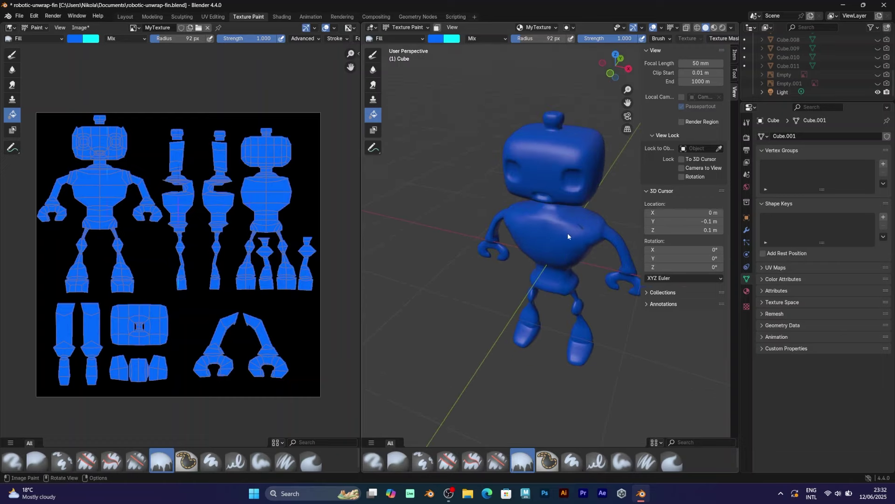
middle_click_drag(568, 236, 531, 239)
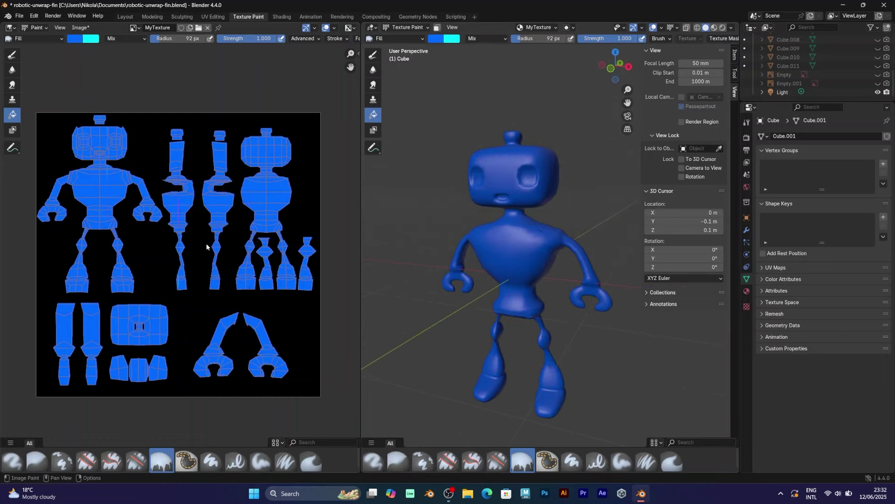
scroll(206, 246, "up", 5)
scroll(206, 242, "up", 5)
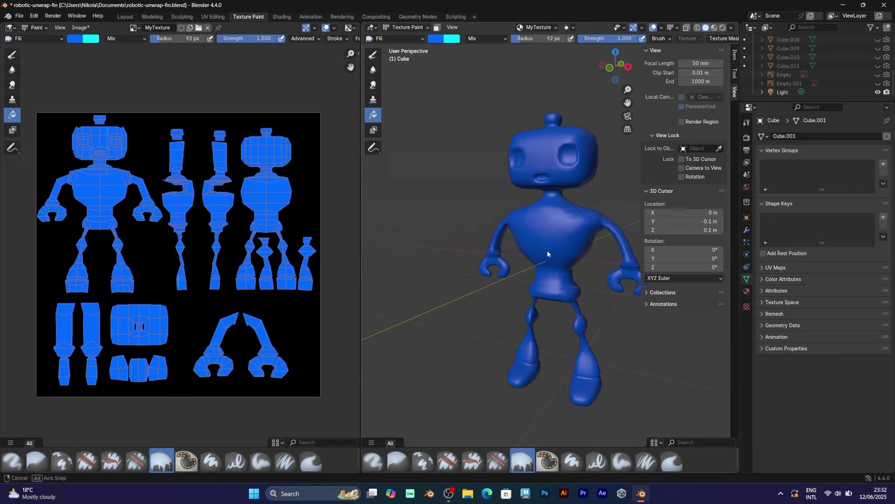
middle_click_drag(547, 250, 536, 235)
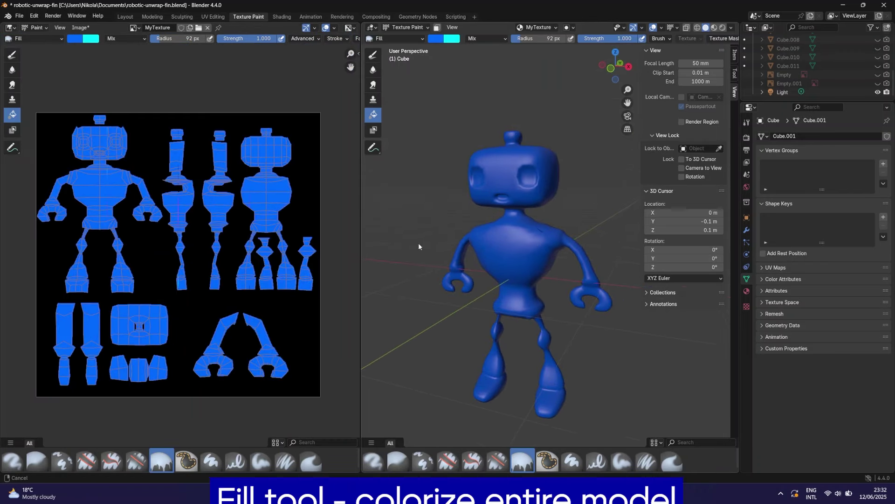
scroll(206, 243, "up", 5)
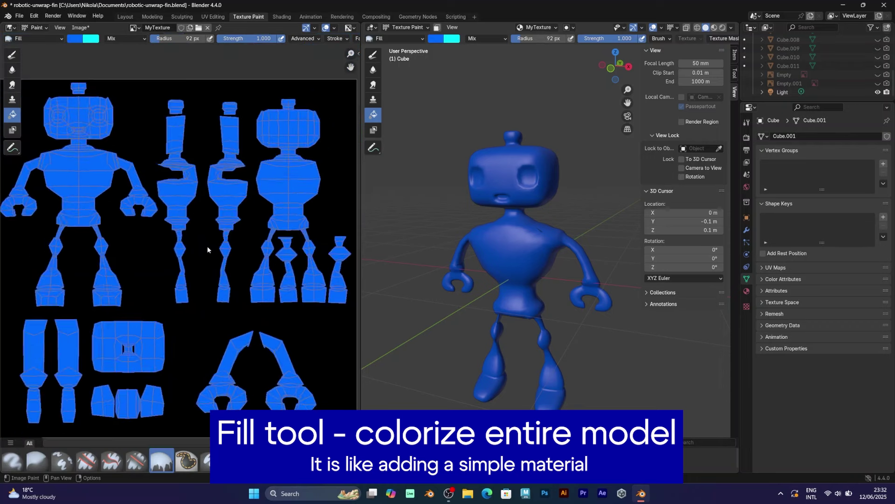
left_click_drag(516, 248, 539, 281)
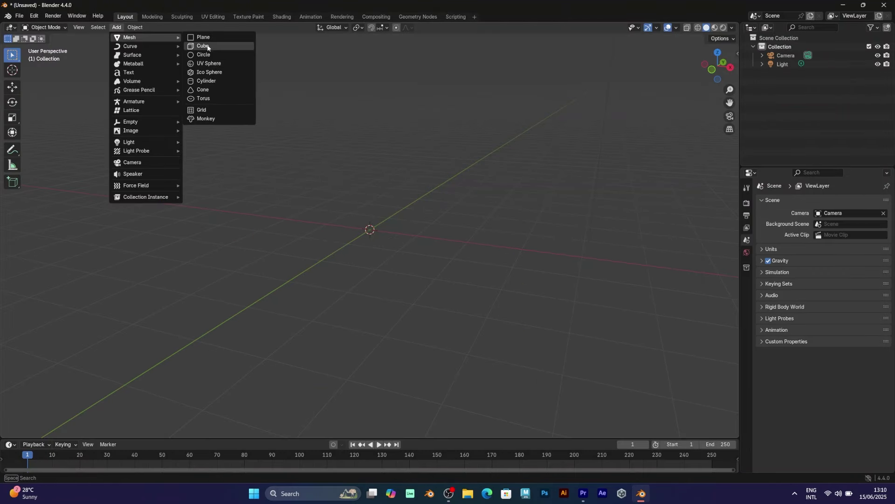
Step: Add a cube mesh to the empty scene and switch to the Shading workspace
left_click(209, 43)
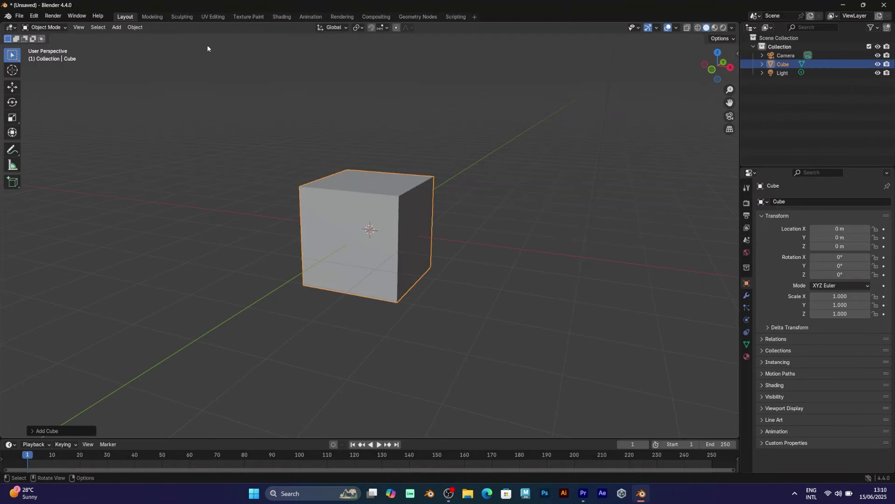
left_click(281, 17)
middle_click_drag(348, 155, 419, 189)
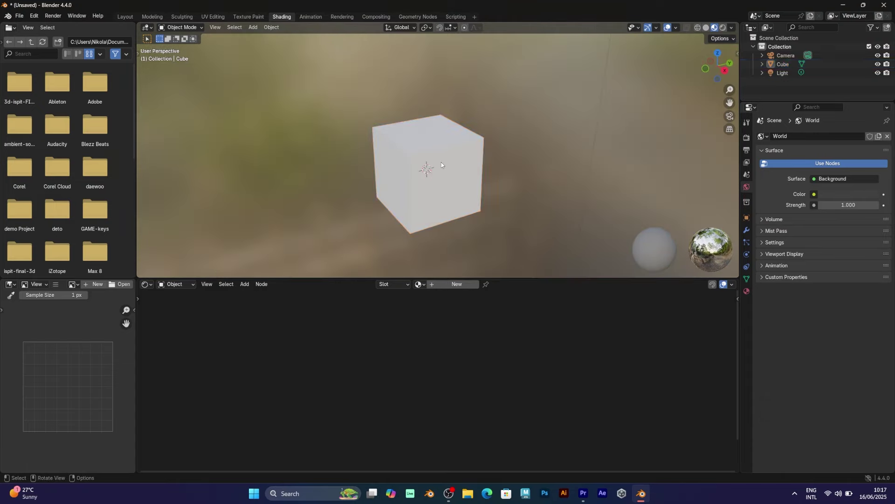
Step: Give the cube a new material with a blue base colour and display it in rendered viewport shading
left_click(463, 286)
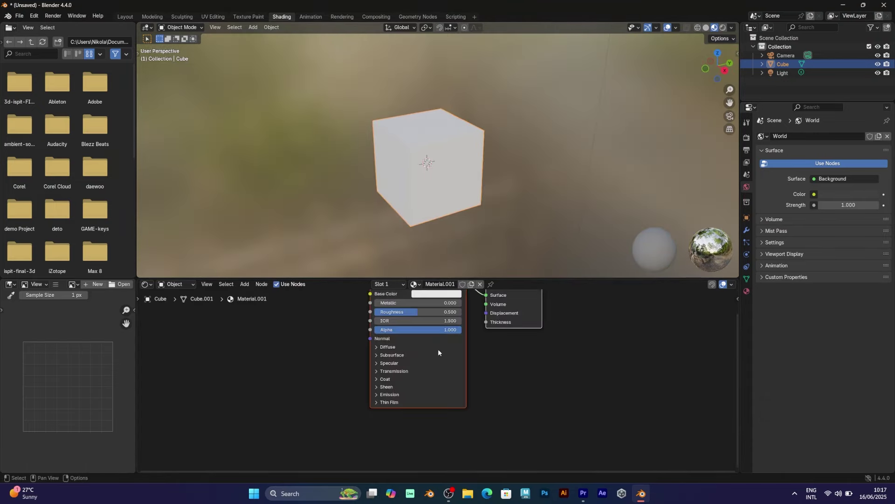
left_click(458, 327)
left_click_drag(468, 213, 478, 203)
left_click(723, 28)
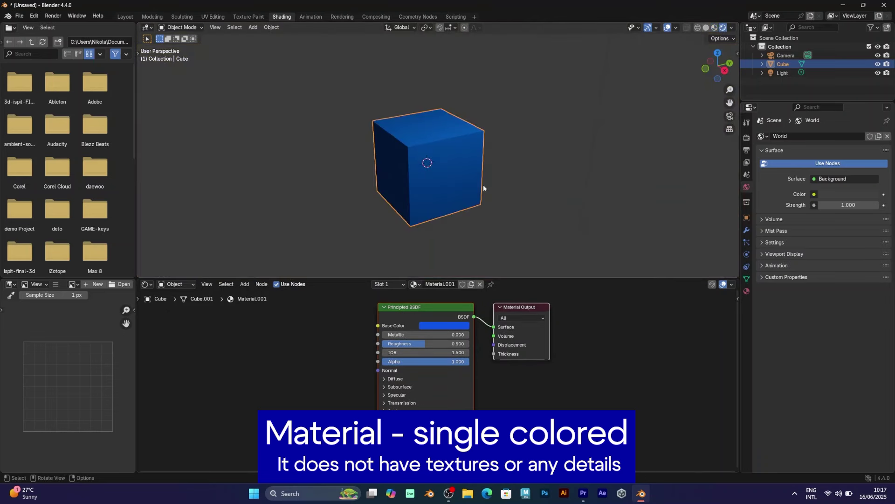
mouse_move(483, 184)
middle_mouse_down()
mouse_move(606, 167)
mouse_move(530, 176)
middle_mouse_up()
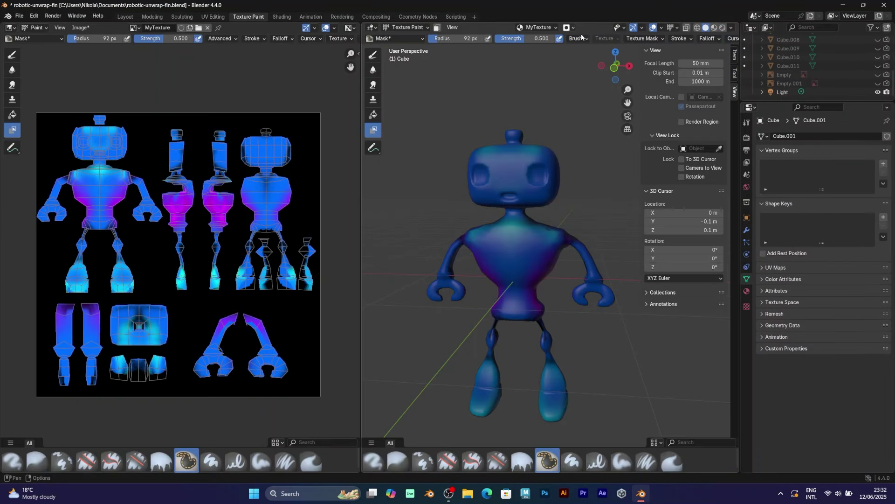
Step: Check the stencil mask settings and try the Mask brush on the robot's chest
left_click(573, 27)
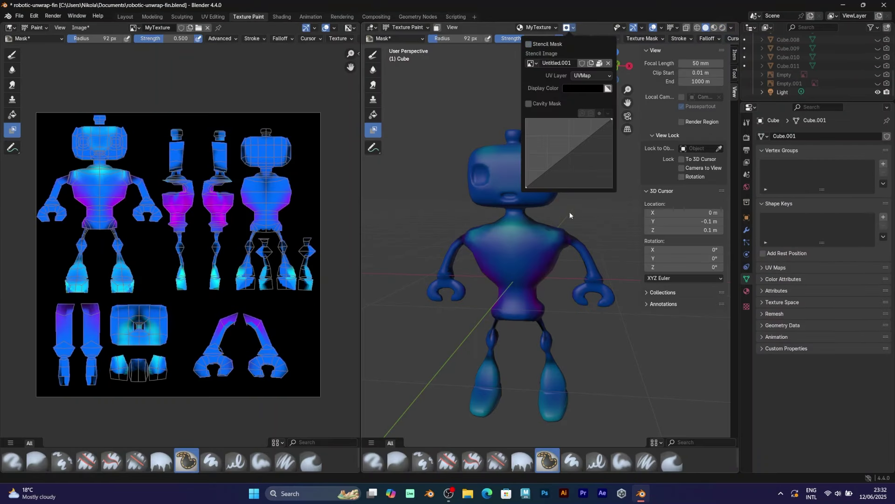
left_click(568, 28)
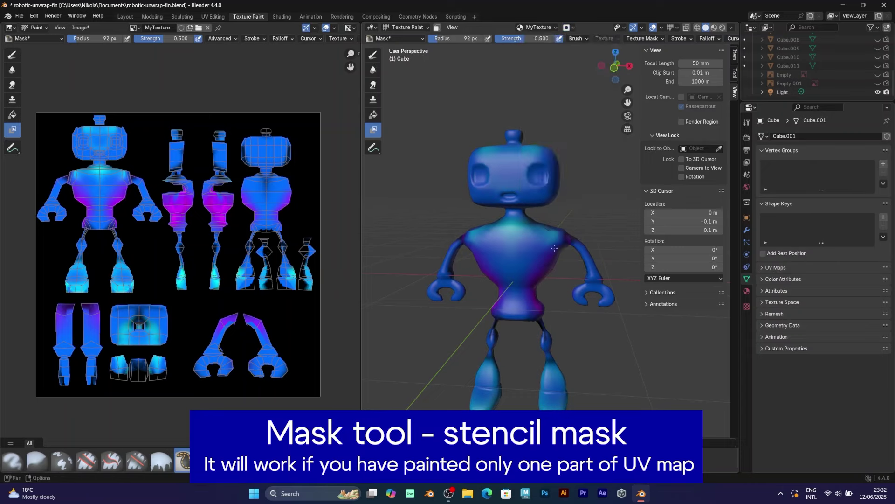
left_click(560, 242)
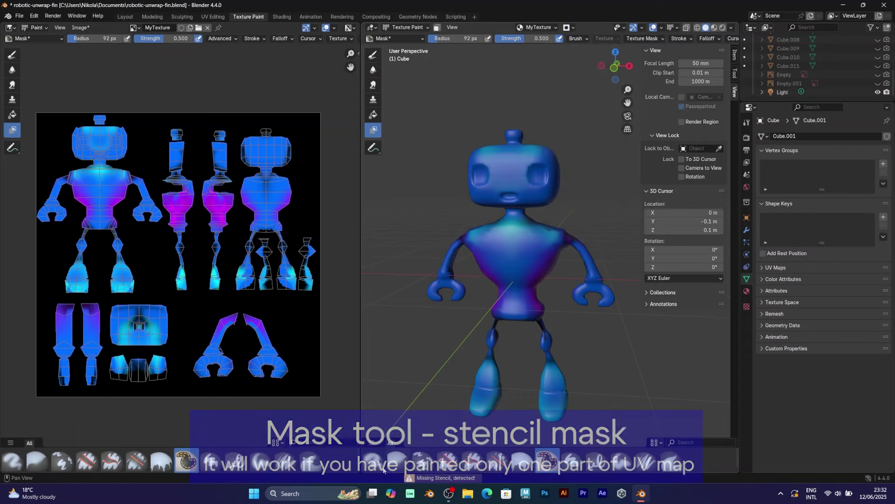
Step: Select the Paint Hard brush and paint the robot's chest blue
left_click(573, 462)
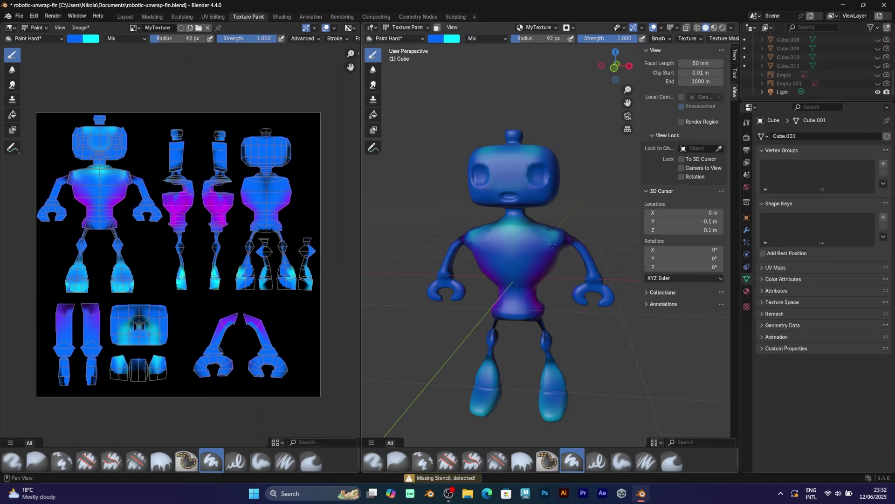
left_click_drag(547, 232, 564, 231)
middle_click_drag(578, 225, 585, 213)
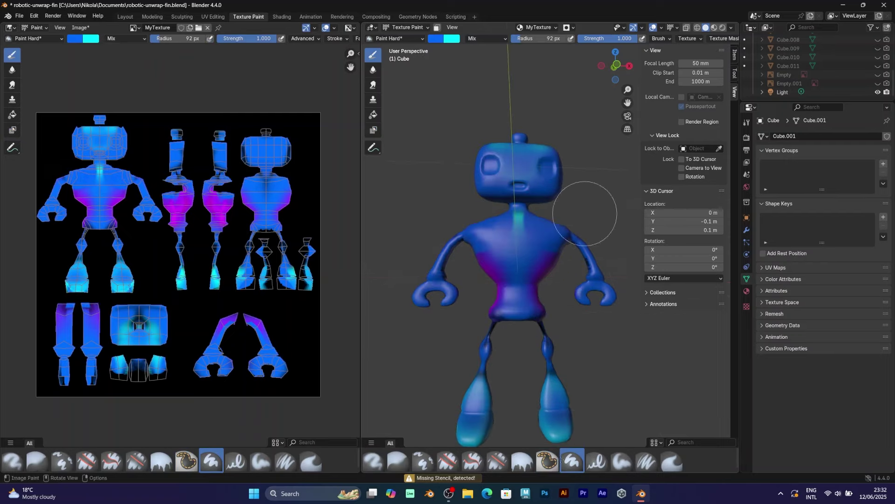
Step: Switch to the Paint Hard Pressure brush and paint the robot's torso, waist and feet blue
left_click(598, 461)
middle_click_drag(551, 262, 525, 253)
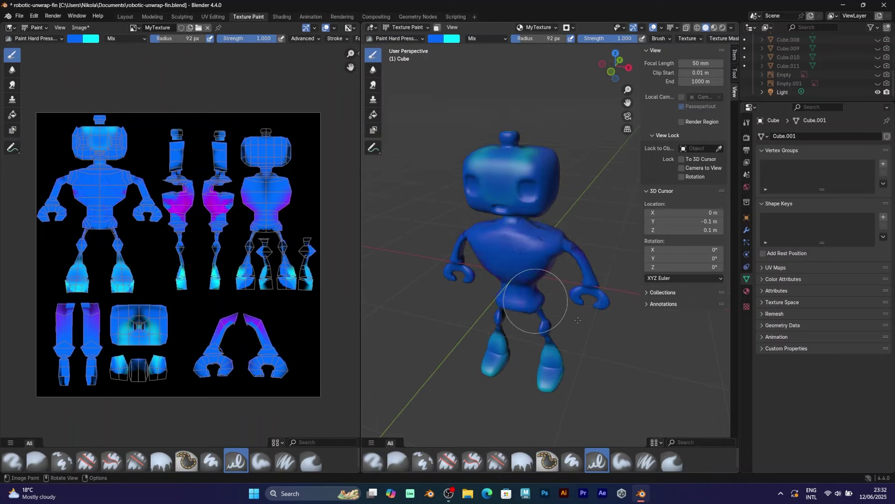
middle_click_drag(537, 303, 562, 394)
left_click_drag(566, 393, 562, 395)
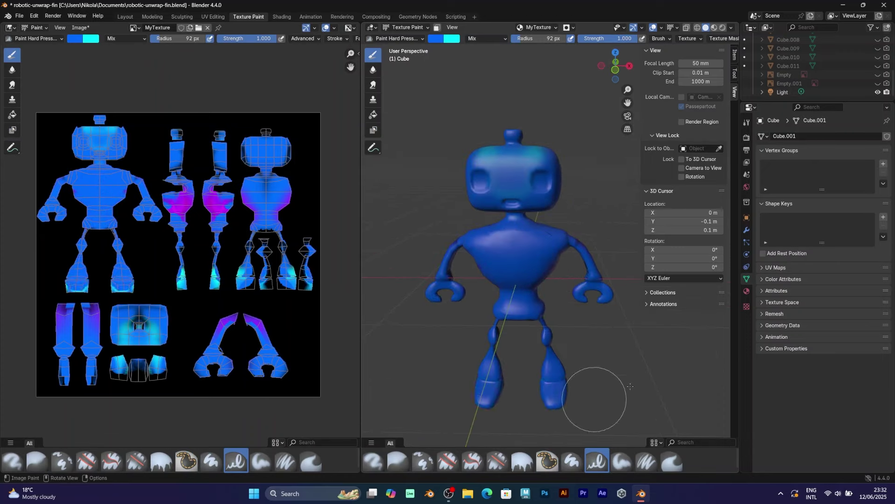
Step: Undo the last blue brush strokes on the robot
key("ctrl+z")
key("ctrl+z")
key("ctrl+z")
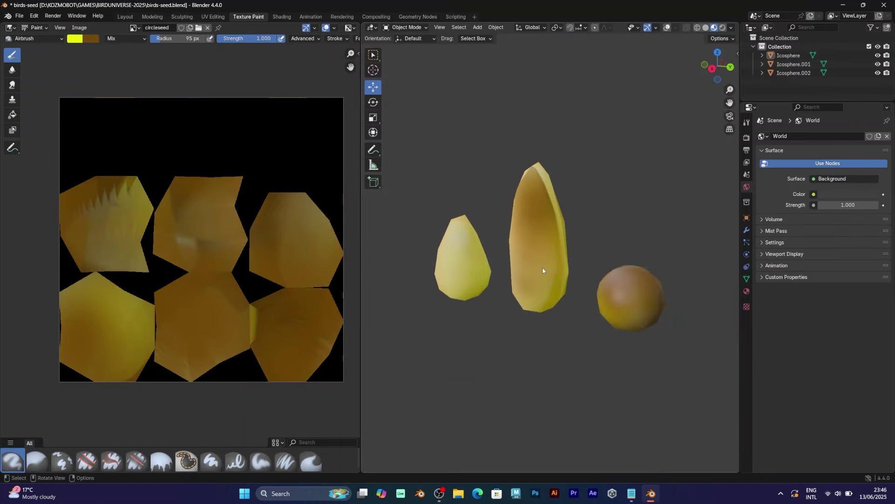
Step: Select the tall middle bird seed mesh, inspect it and open the list of interaction modes
left_click(542, 268)
middle_click_drag(558, 305, 560, 284)
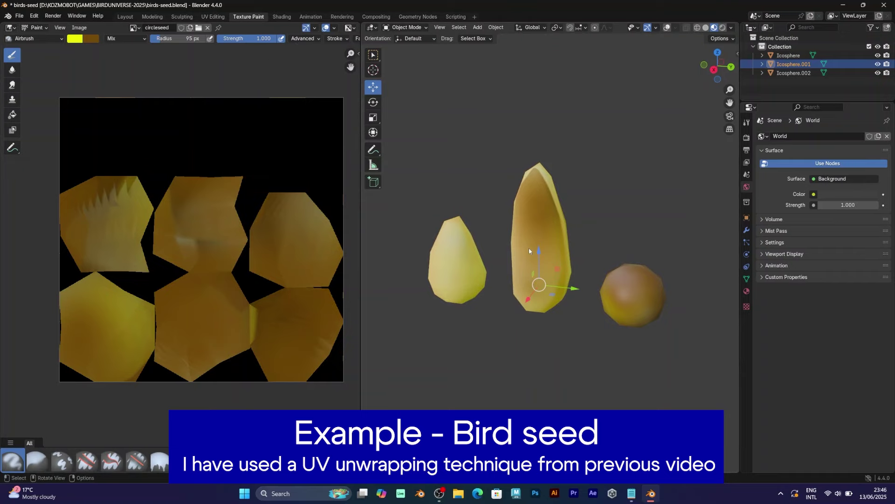
left_click(403, 27)
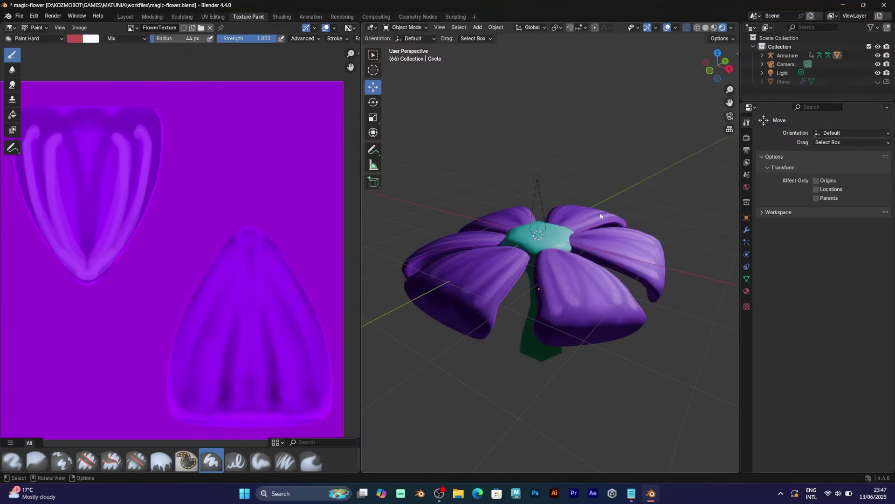
Step: Select the textured purple flower and play its animation
left_click(600, 216)
key("space")
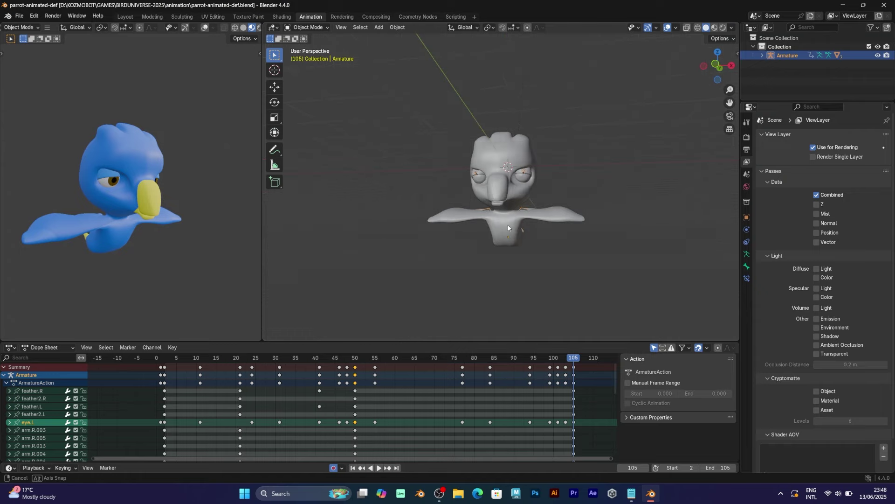
Step: Open the parrot-seed-textures.blend file from the animation folder
middle_click_drag(508, 225, 520, 206)
left_click(18, 15)
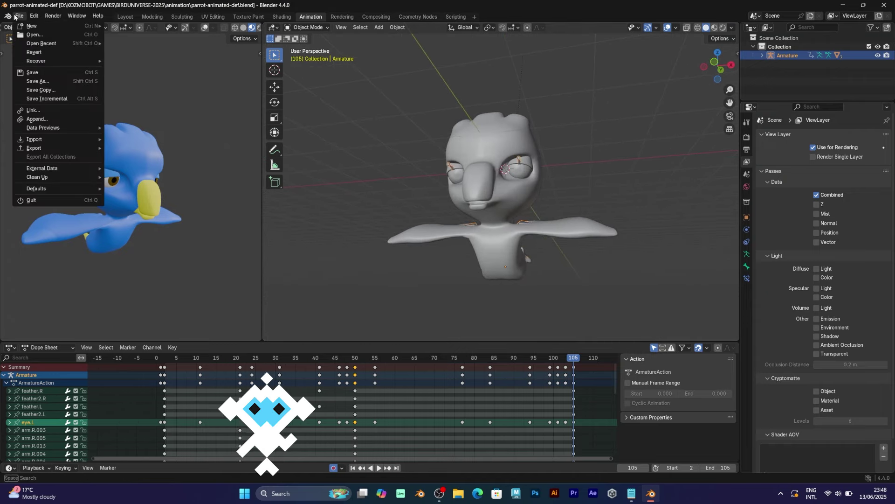
left_click(34, 35)
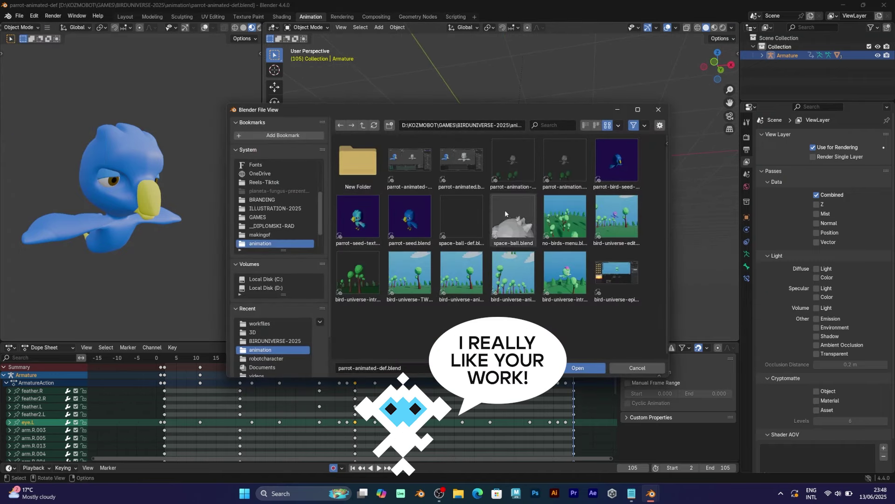
double_click(379, 217)
Step: Widen the 3D viewport and show the textured parrot in rendered viewport shading
mouse_move(447, 218)
middle_mouse_down()
mouse_move(503, 232)
mouse_move(593, 208)
mouse_move(569, 233)
middle_mouse_up()
scroll(566, 237, "up", 3)
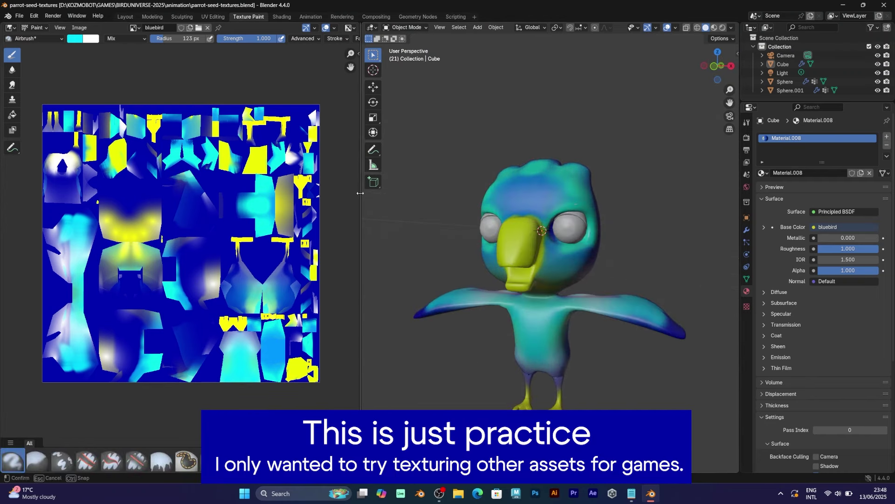
left_click_drag(361, 194, 189, 197)
middle_click_drag(451, 267, 554, 188)
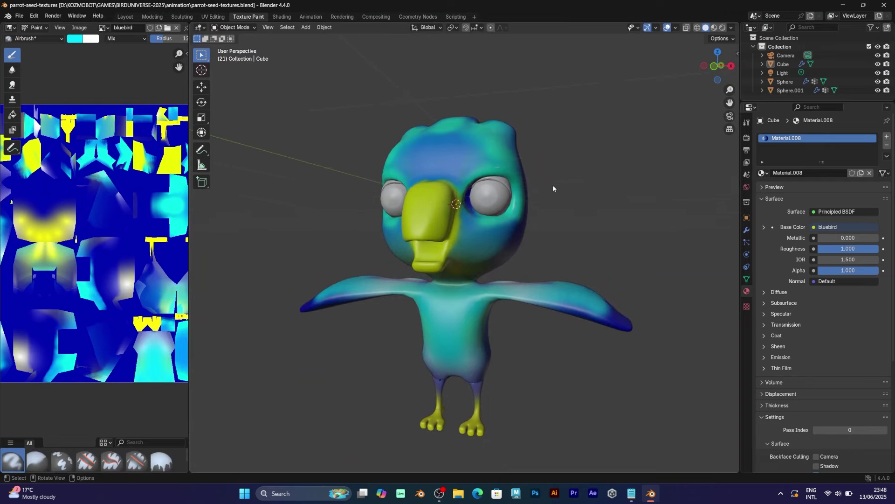
left_click(724, 28)
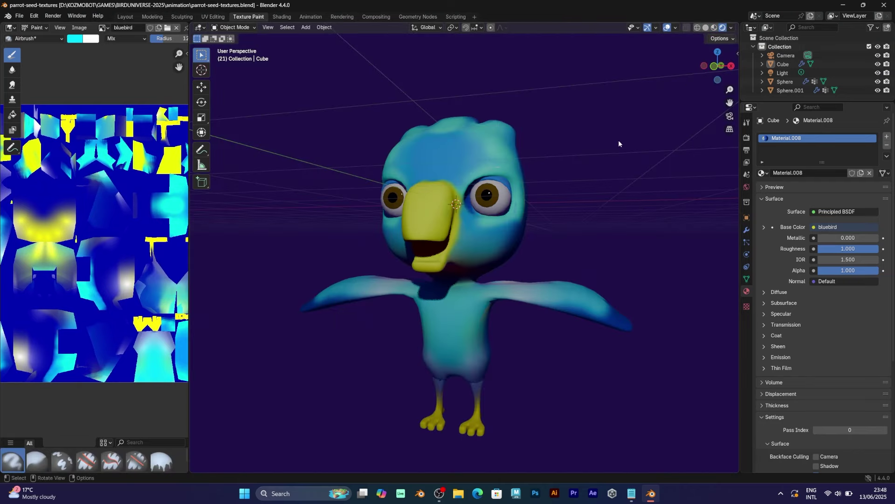
middle_click_drag(620, 144, 586, 170)
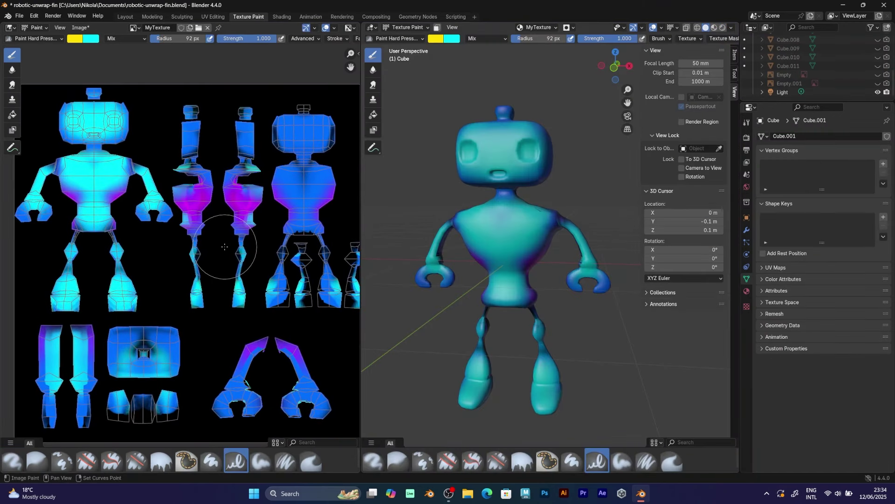
Step: Select the Paint Soft brush and adjust its radius over the robot's head
scroll(224, 252, "down", 2)
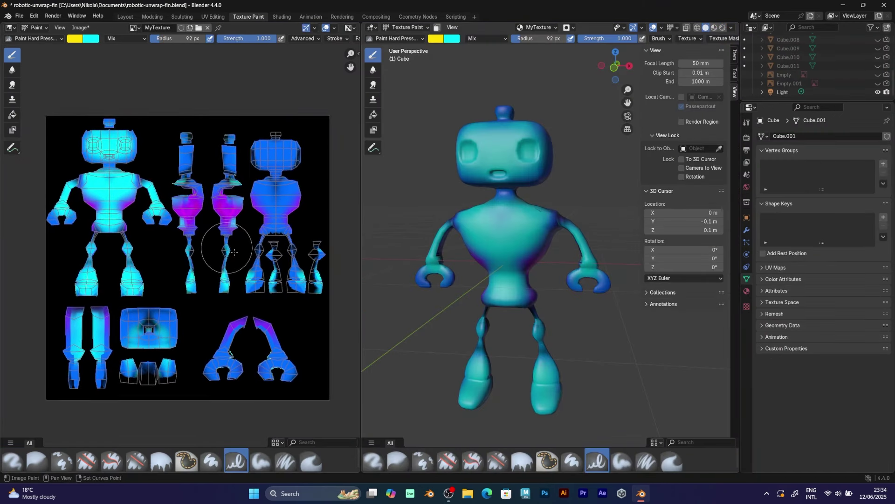
left_click(622, 462)
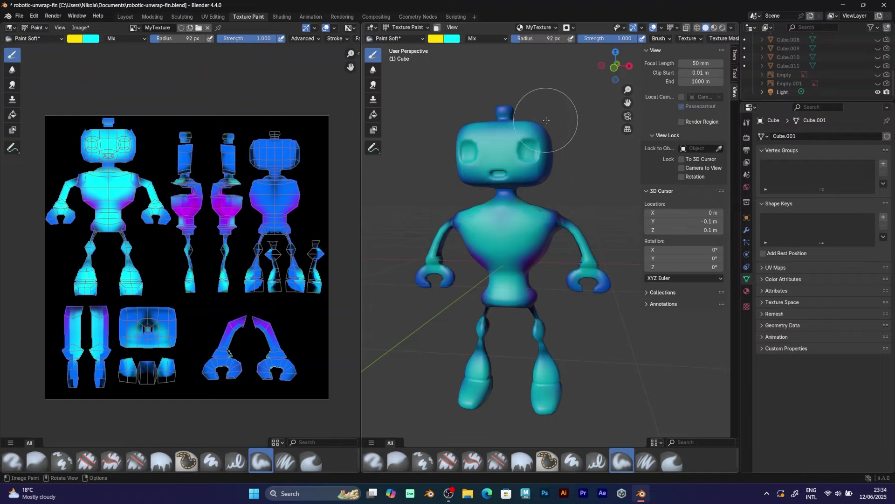
key("f")
left_click(521, 134)
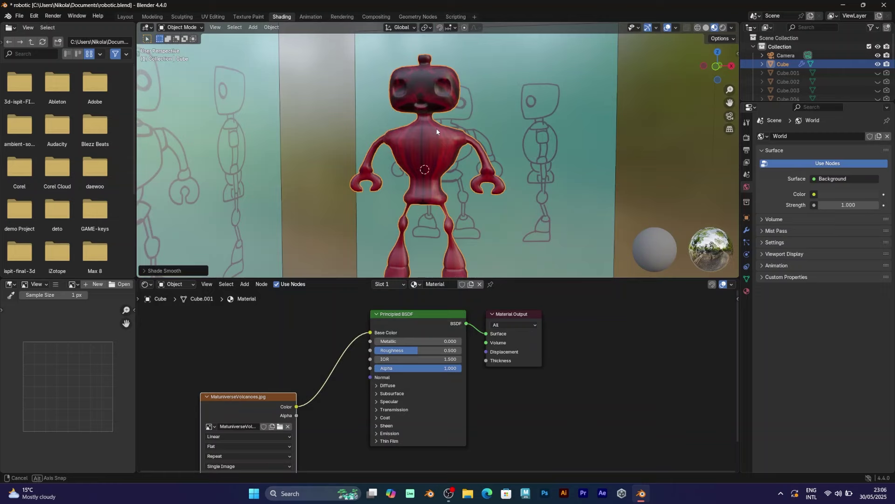
Step: Inspect the red-textured robot from several sides, select it and switch to the Texture Paint workspace
mouse_move(420, 154)
middle_mouse_down()
mouse_move(434, 157)
mouse_move(432, 145)
middle_mouse_up()
scroll(433, 145, "up", 3)
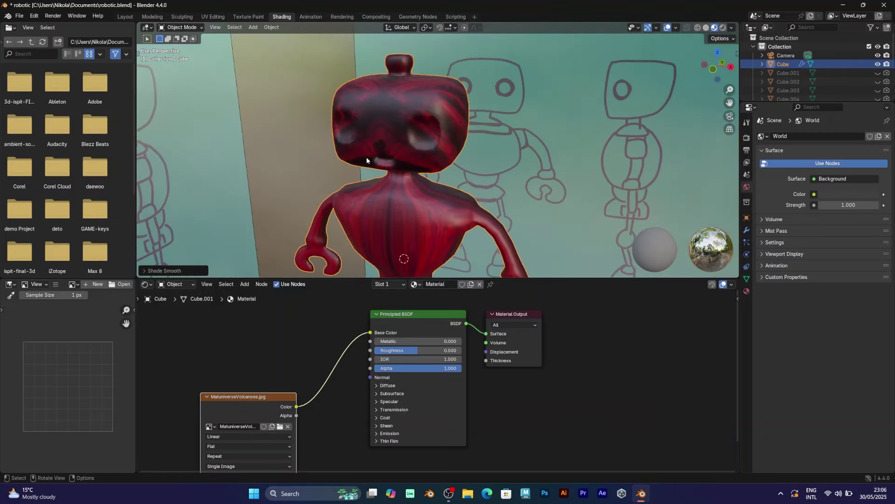
middle_click_drag(344, 145, 418, 158)
middle_click_drag(354, 186, 320, 99)
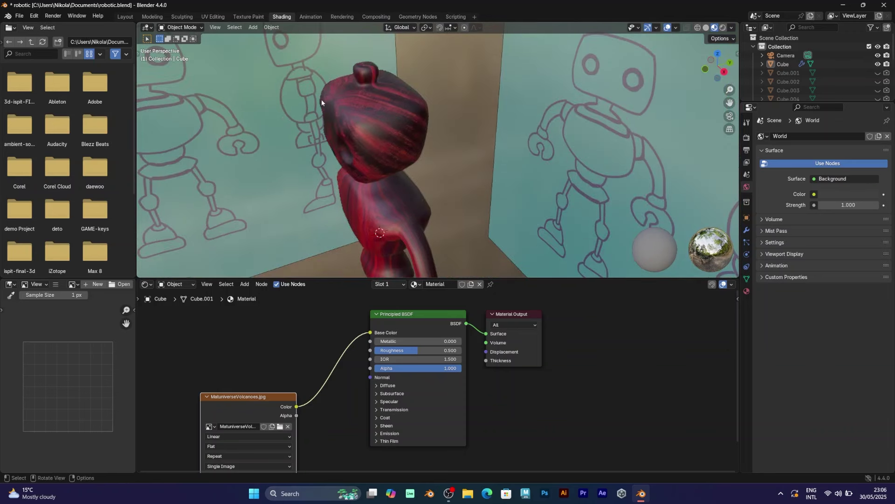
left_click(328, 100)
left_click(231, 17)
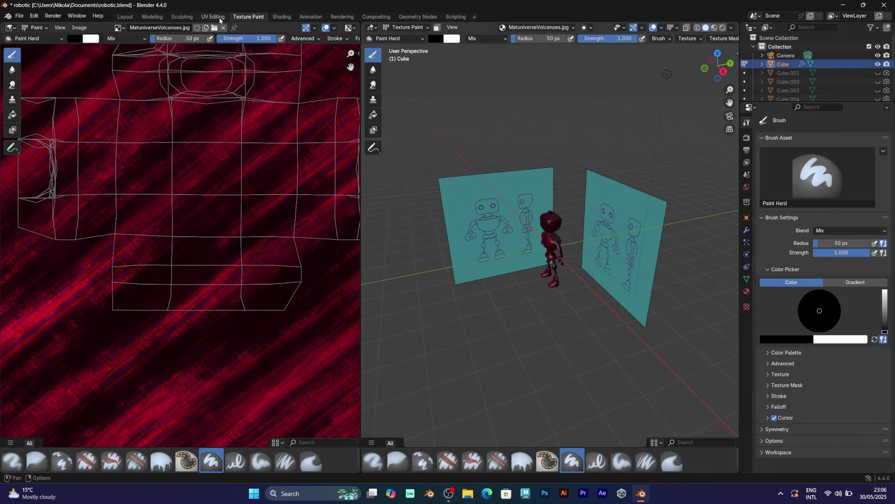
Step: Switch to the UV Editing workspace and view the whole UV layout over the MatuniverseVolcanoes.jpg texture
left_click(219, 18)
scroll(531, 271, "down", 3)
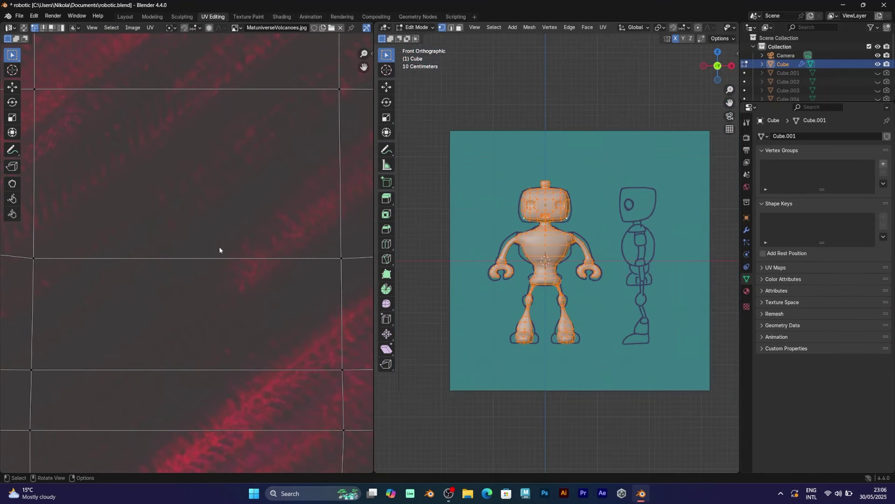
scroll(219, 246, "down", 6)
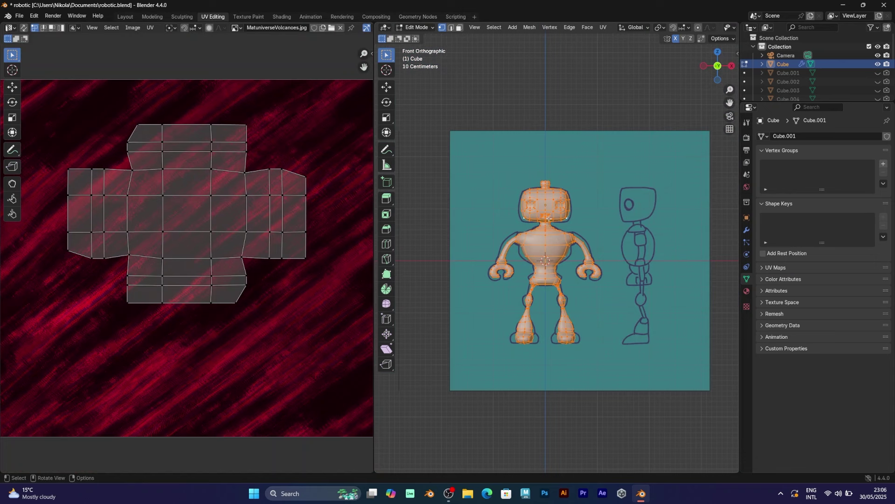
Step: Undo the dark line pattern painted on the robot's chest
middle_click_drag(549, 219, 508, 214)
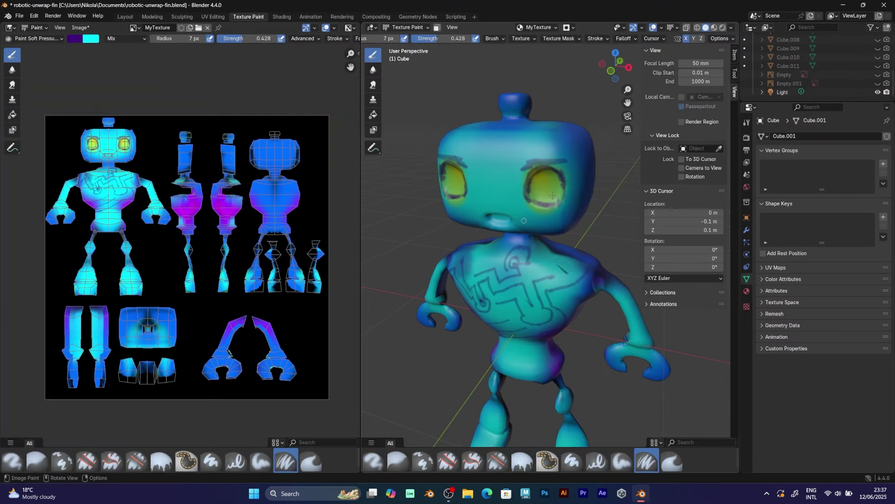
middle_click_drag(552, 195, 551, 194)
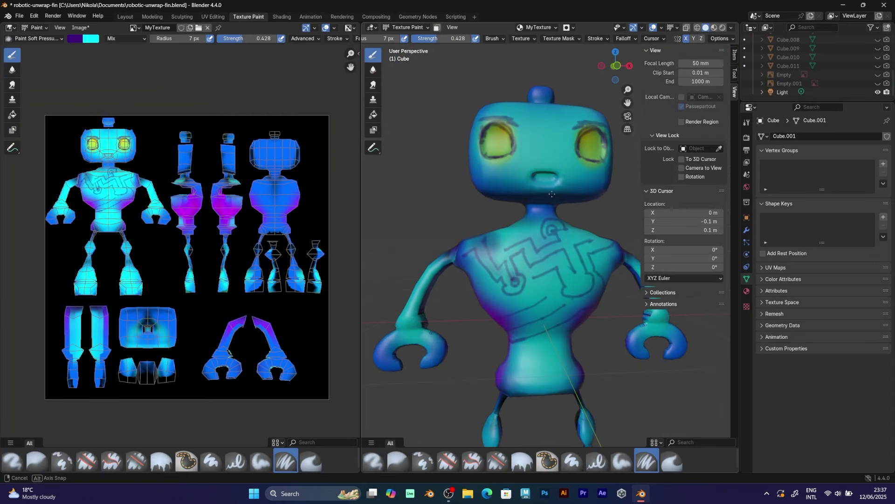
scroll(565, 196, "down", 6)
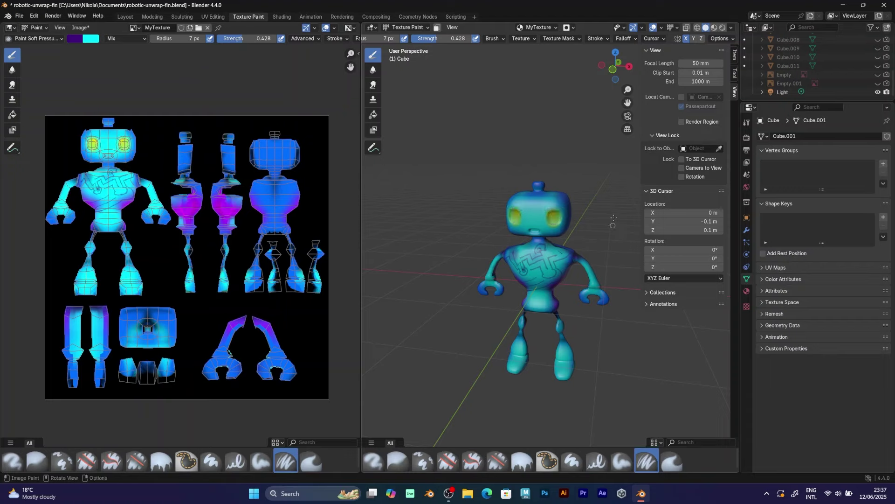
scroll(562, 254, "up", 3)
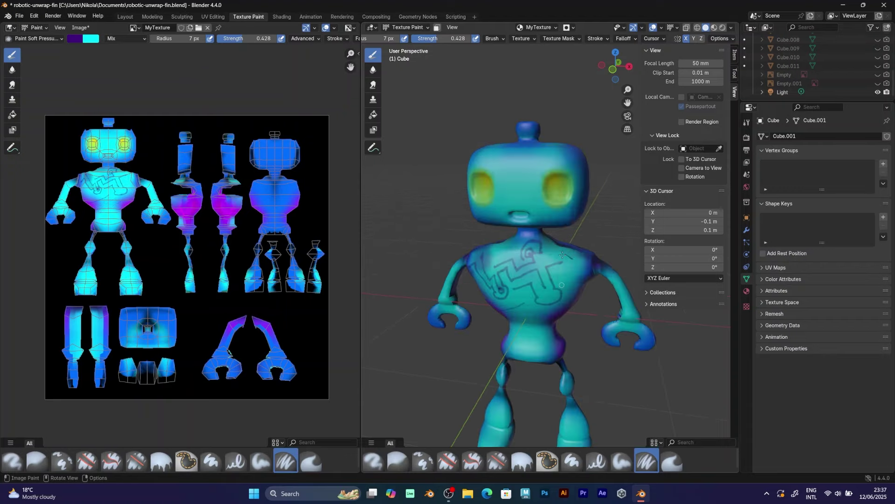
key("ctrl+z")
key("ctrl+z")
key("ctrl+z")
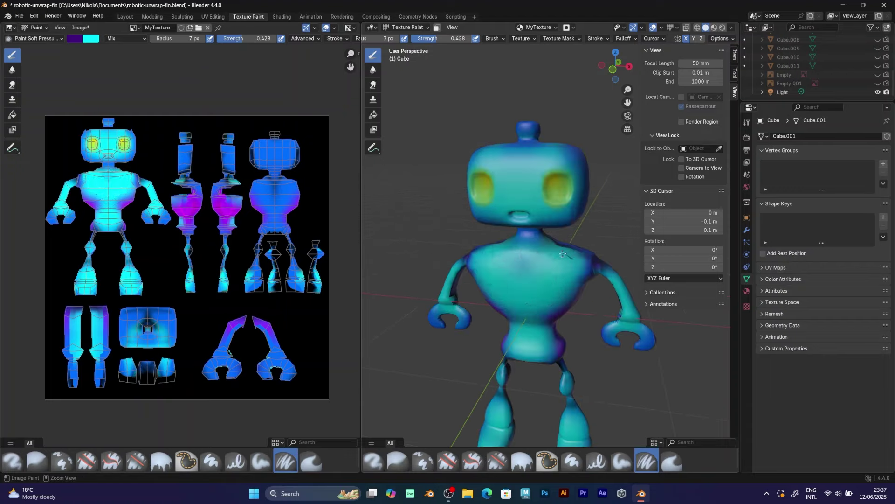
middle_click_drag(619, 277, 472, 223)
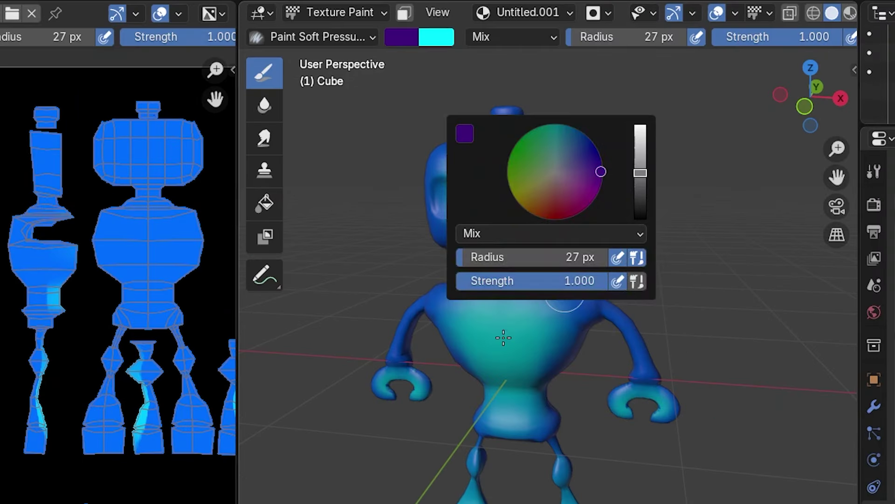
Step: Set the Paint Soft Pressure brush to radius 137 px, strength 0.635 and Overlay blending mode
left_click_drag(473, 259, 495, 255)
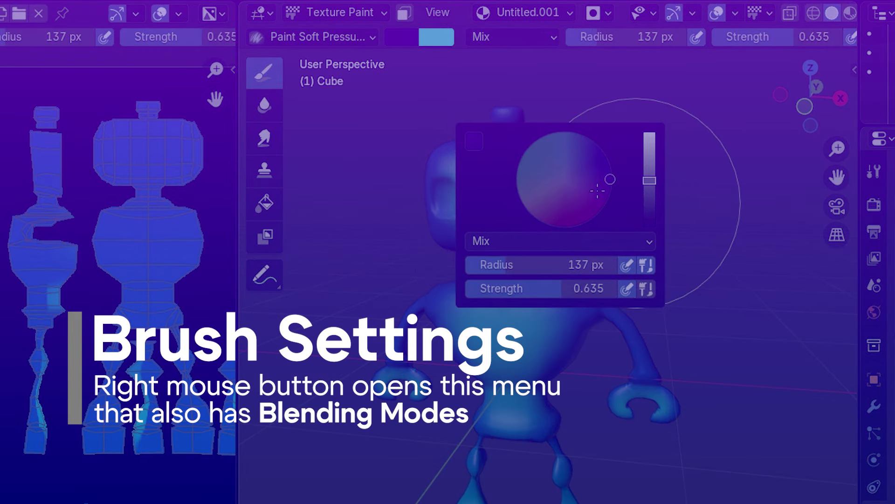
left_click(575, 242)
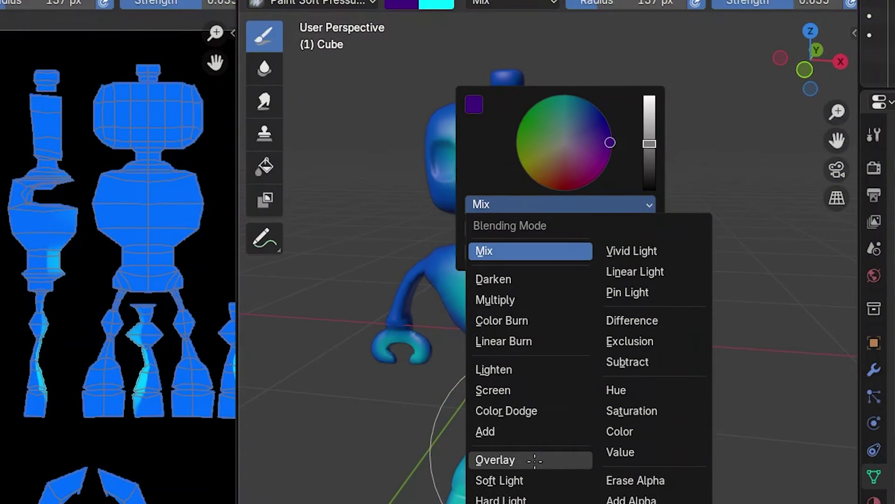
left_click(495, 497)
Step: Paint over the robot's torso with the purple Overlay brush and reopen the brush's blending mode options
mouse_move(520, 240)
left_mouse_down()
mouse_move(504, 266)
mouse_move(494, 93)
mouse_move(617, 175)
left_mouse_up()
right_click(617, 175)
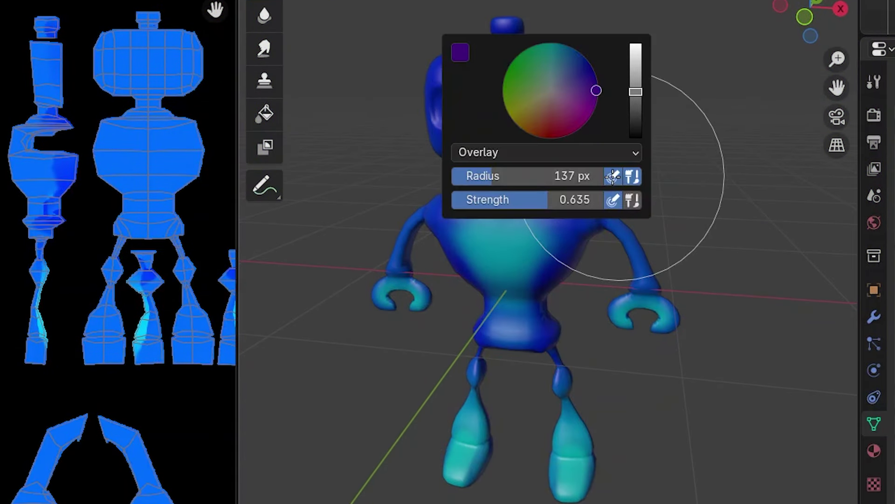
left_click(608, 152)
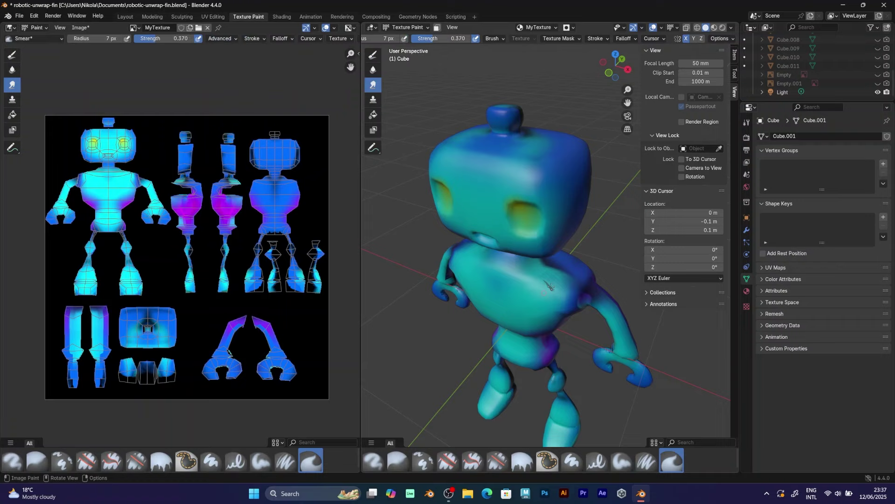
Step: Set the Smear brush radius to 34 px
key("f")
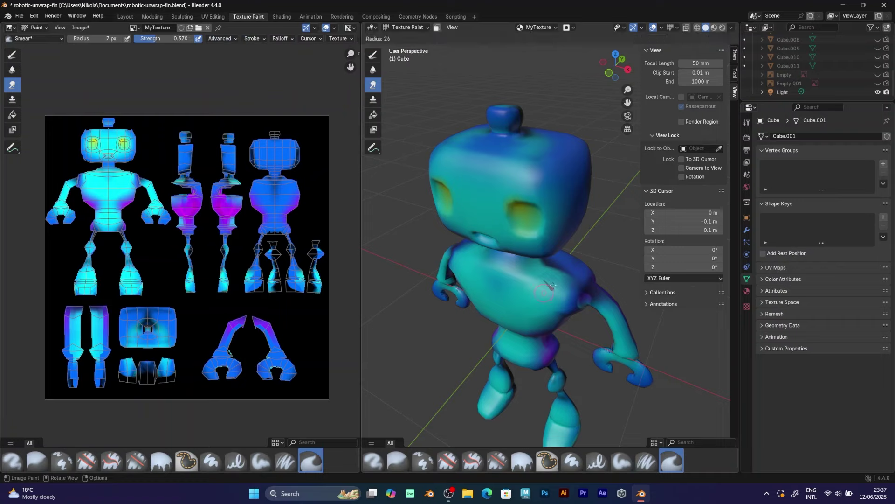
left_click(550, 286)
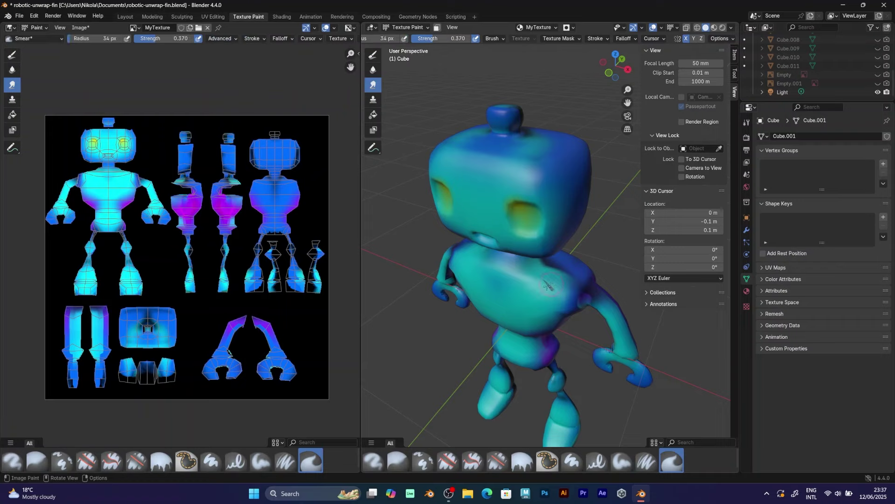
middle_click_drag(543, 272, 610, 296)
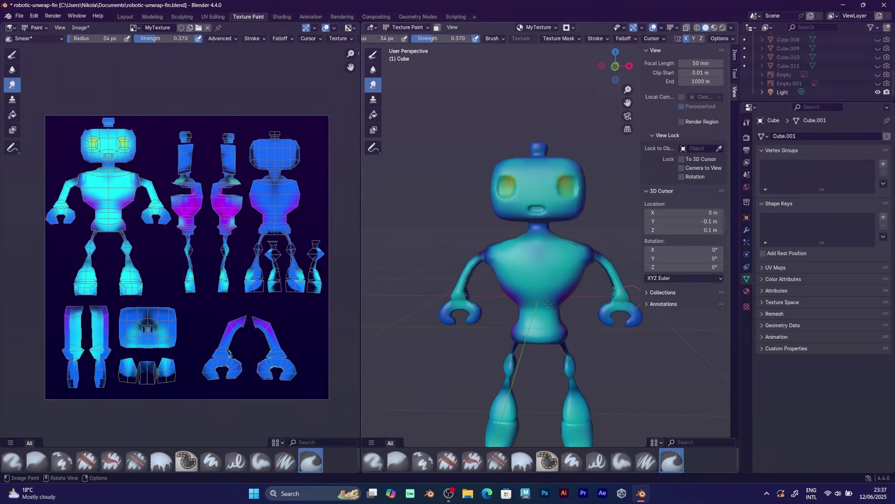
scroll(562, 295, "down", 3)
middle_click_drag(562, 298, 483, 321)
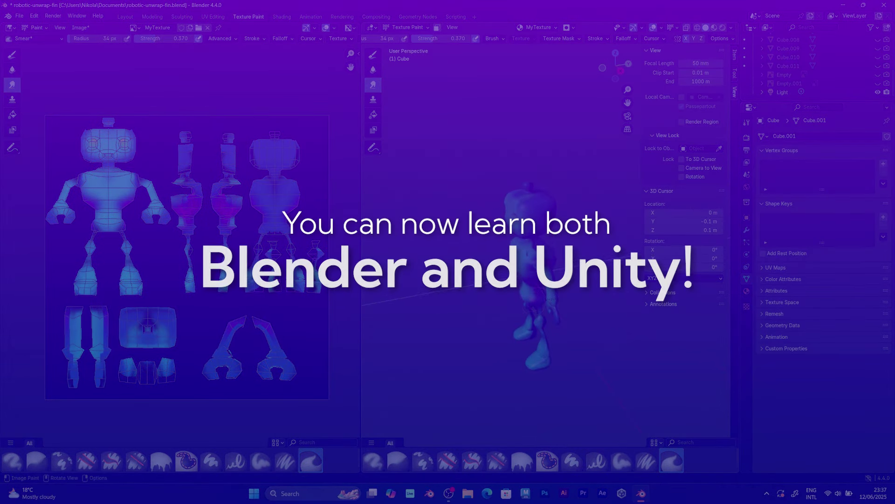